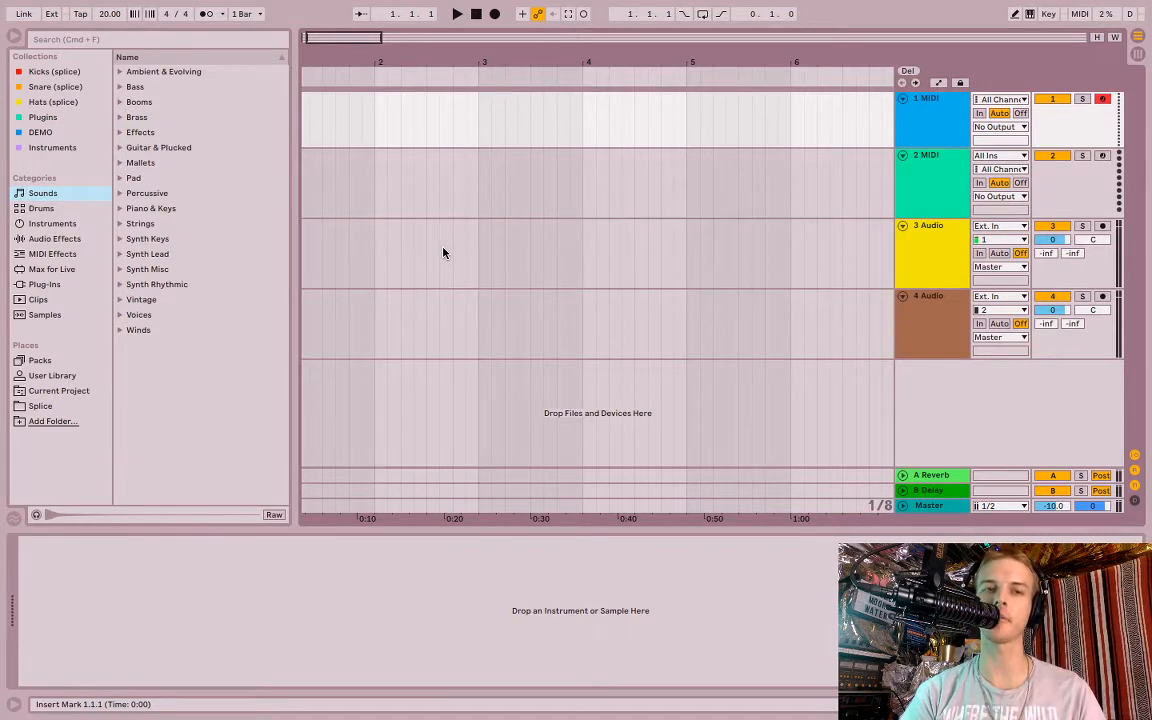
# Browse the list of samples in the library.
pyautogui.click(34, 317)
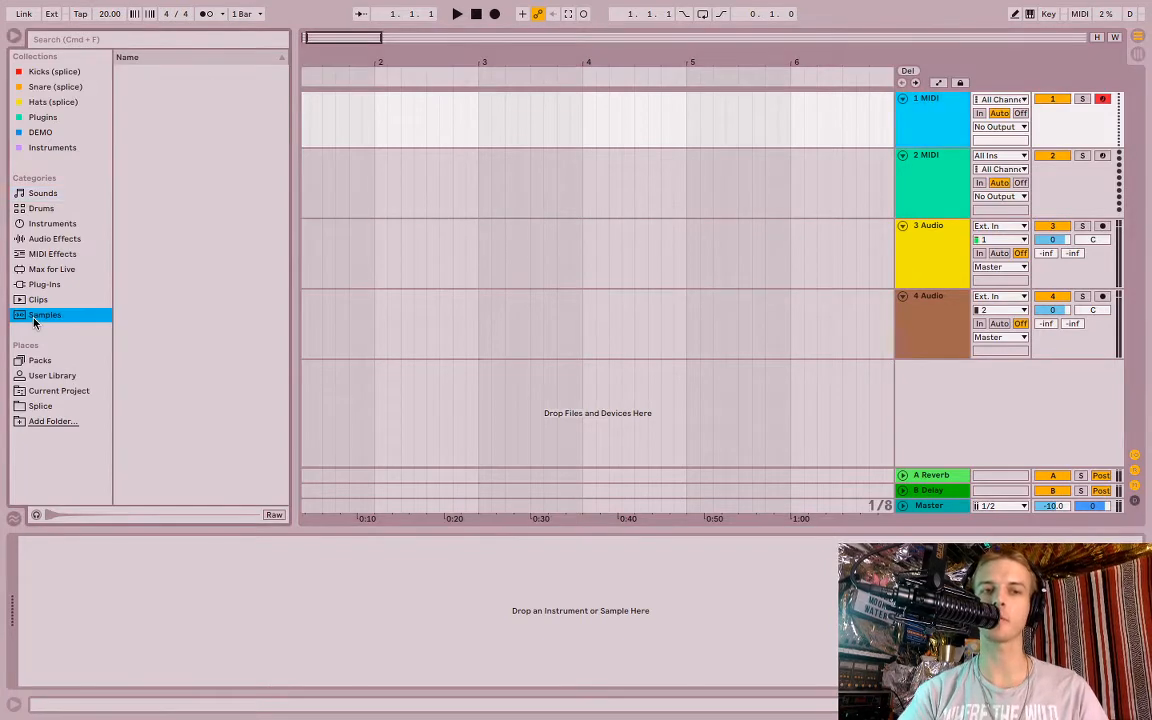
pyautogui.scroll(-10, 219, 300)
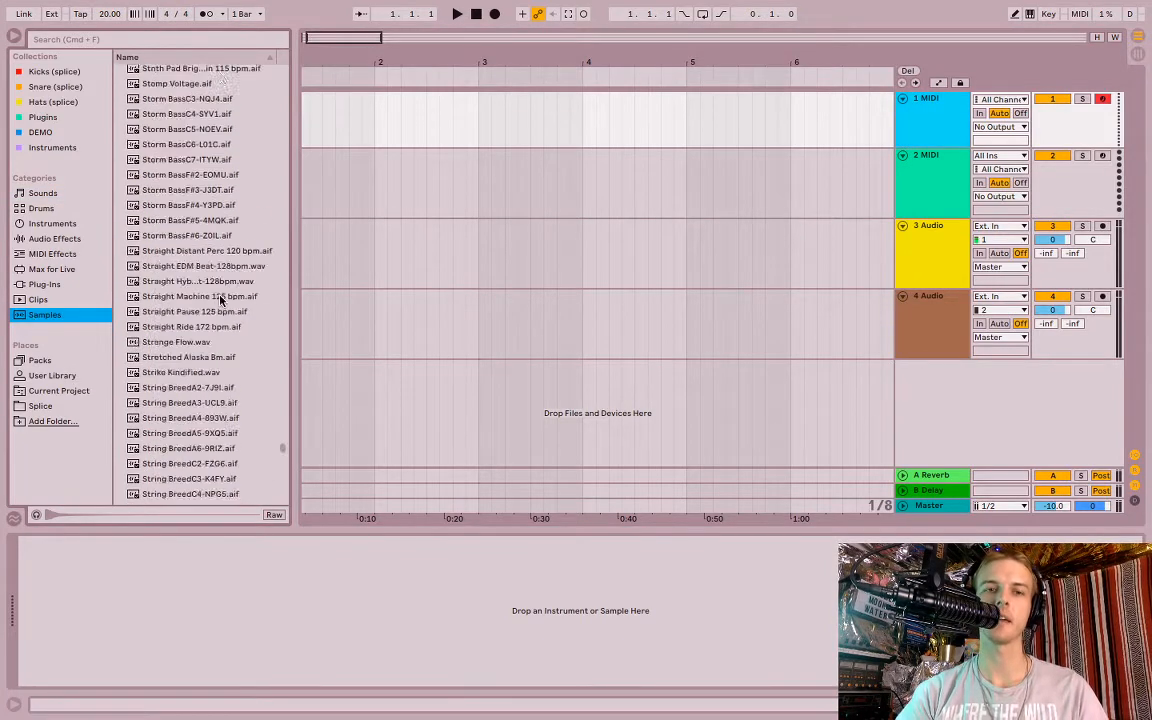
pyautogui.scroll(15, 219, 300)
pyautogui.scroll(20, 221, 300)
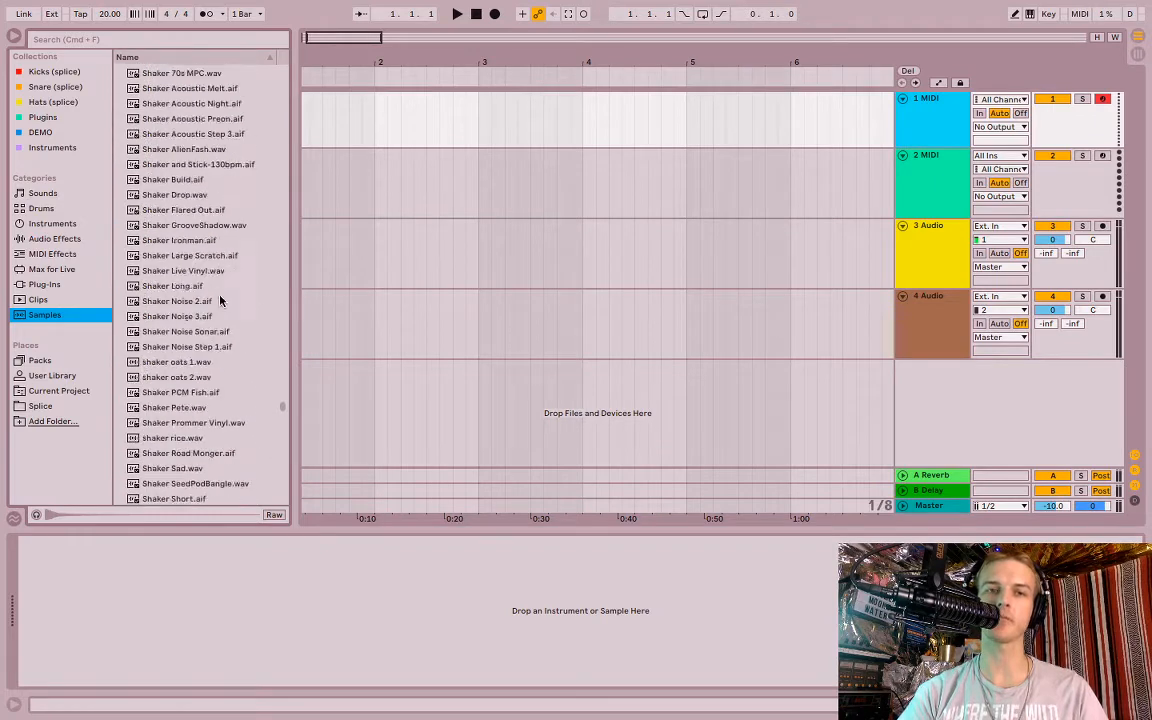
# Arm the 4 Audio track for recording.
pyautogui.click(943, 317)
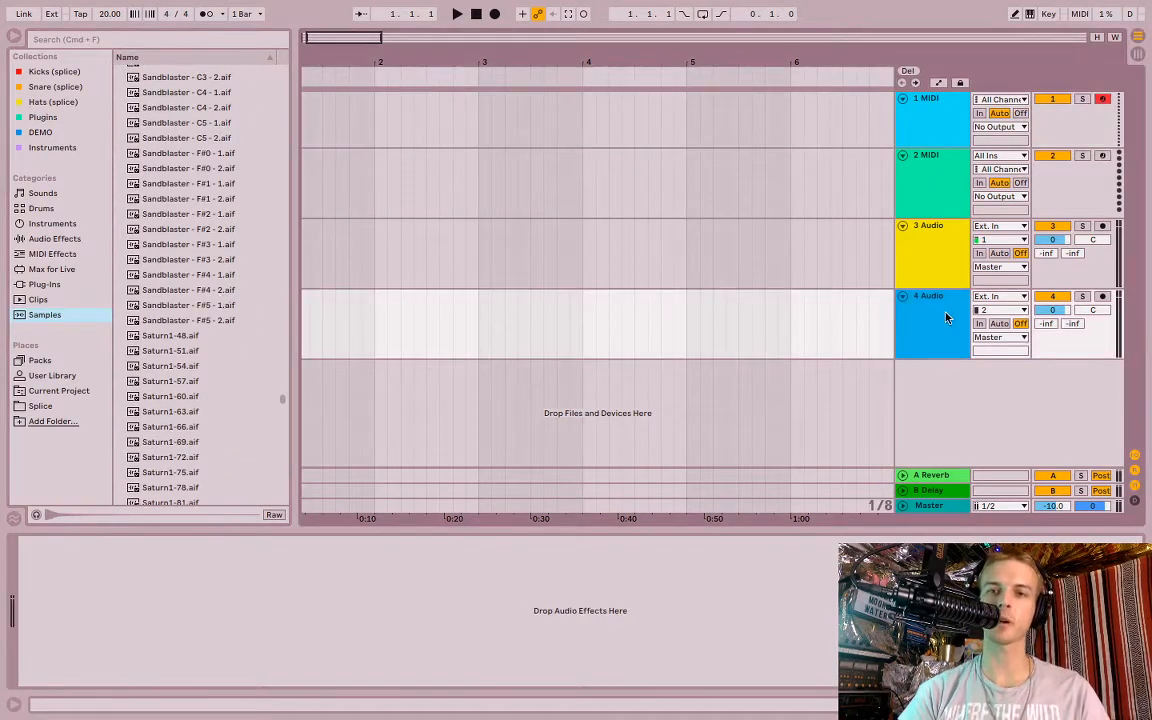
pyautogui.click(1102, 296)
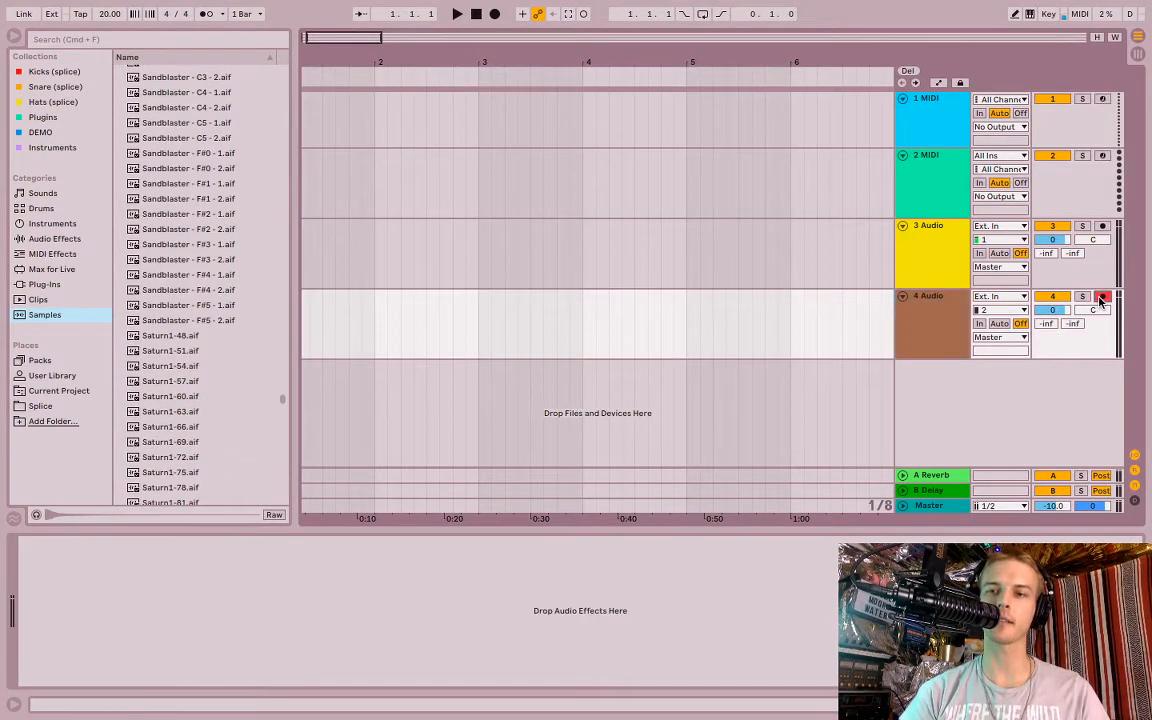
pyautogui.click(584, 312)
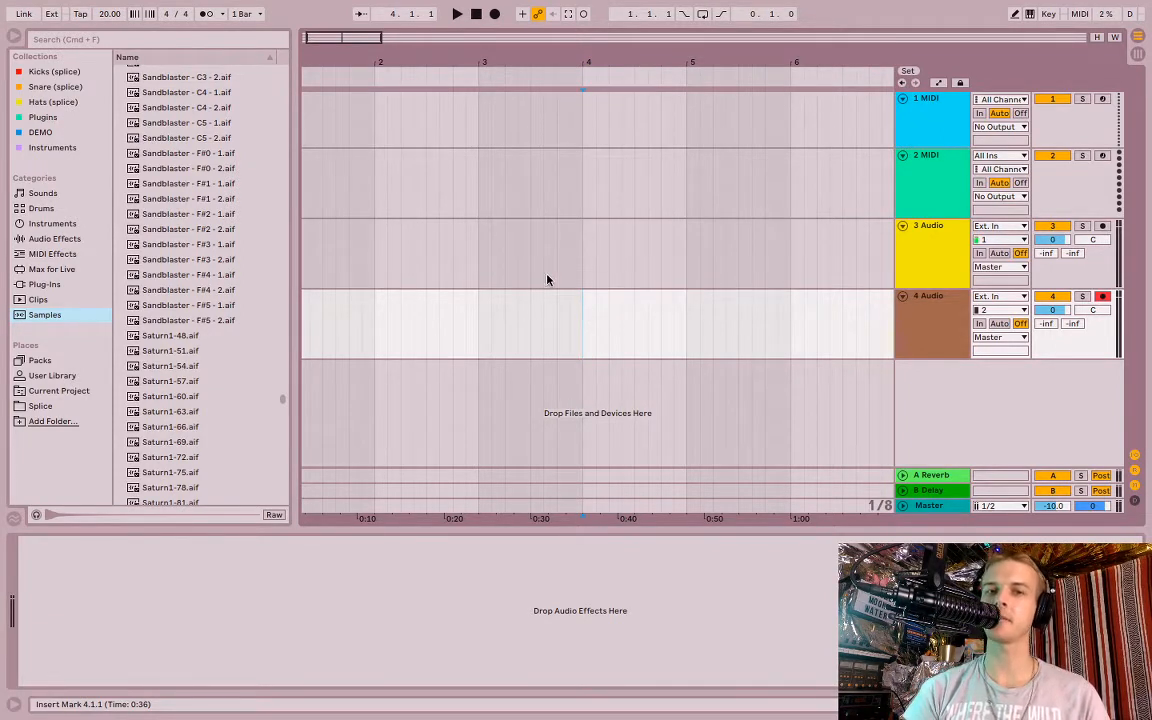
pyautogui.click(504, 260)
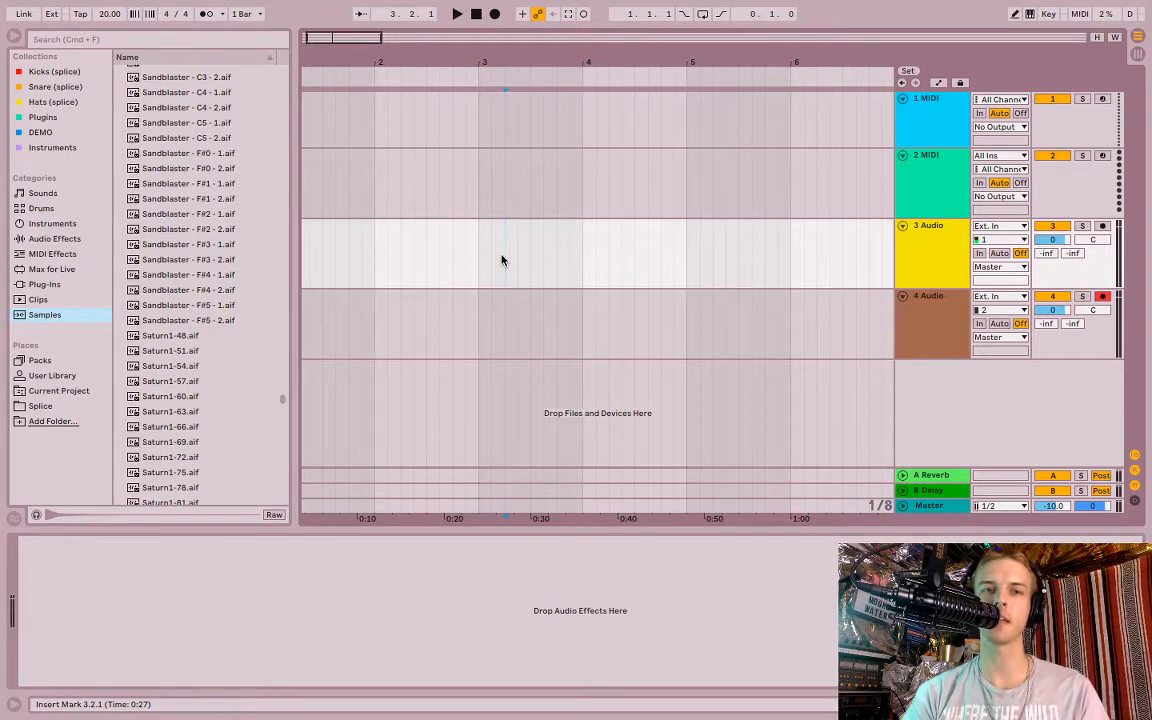
# Load Simpler onto the first MIDI track and put the Vocal Chop Female Eyee.aif sample from the DEMO collection into it.
pyautogui.click(58, 226)
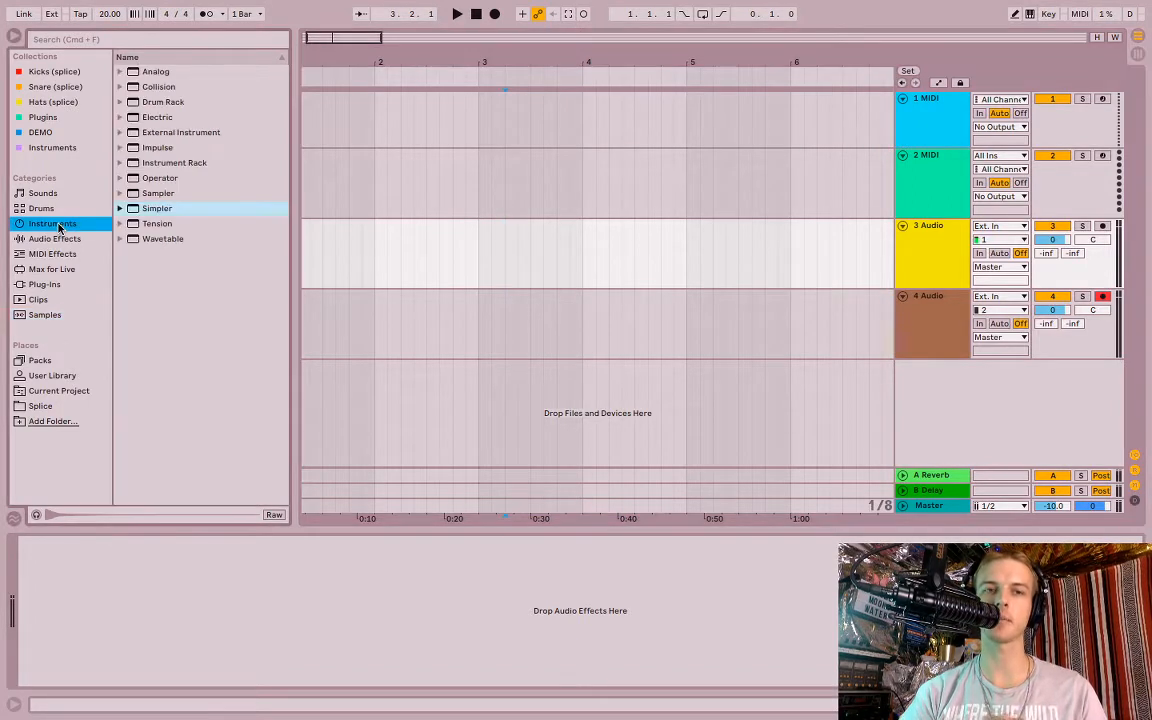
pyautogui.click(158, 212)
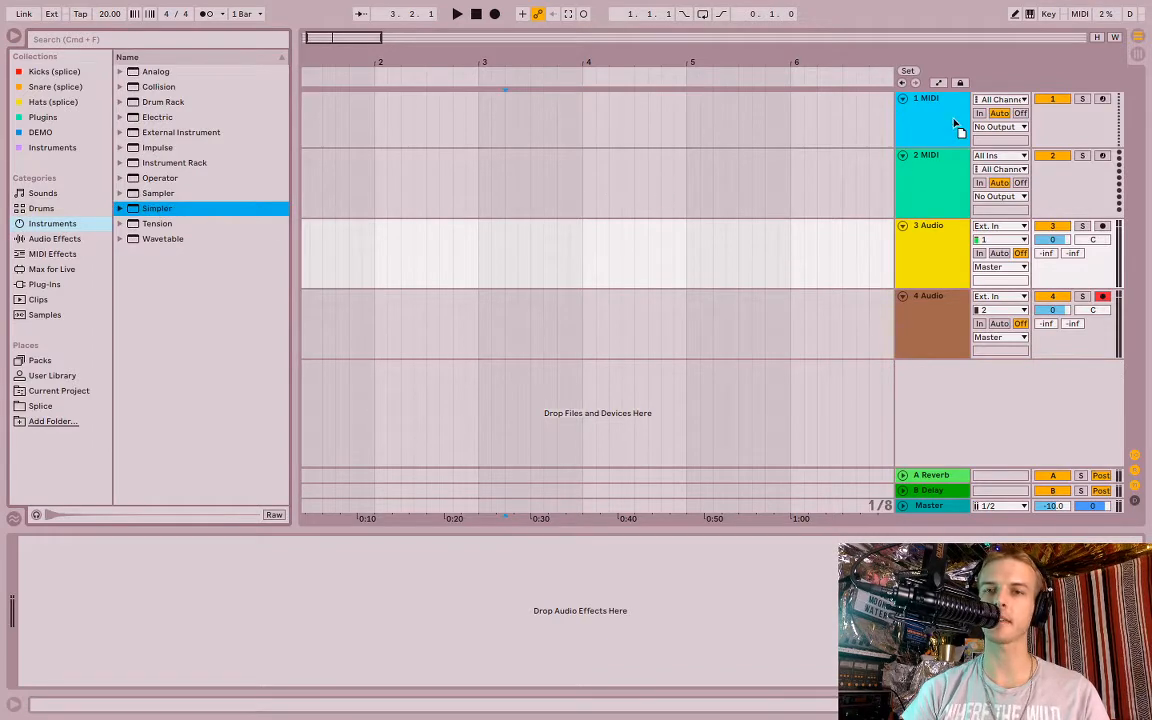
pyautogui.moveTo(950, 116); pyautogui.dragTo(953, 119)
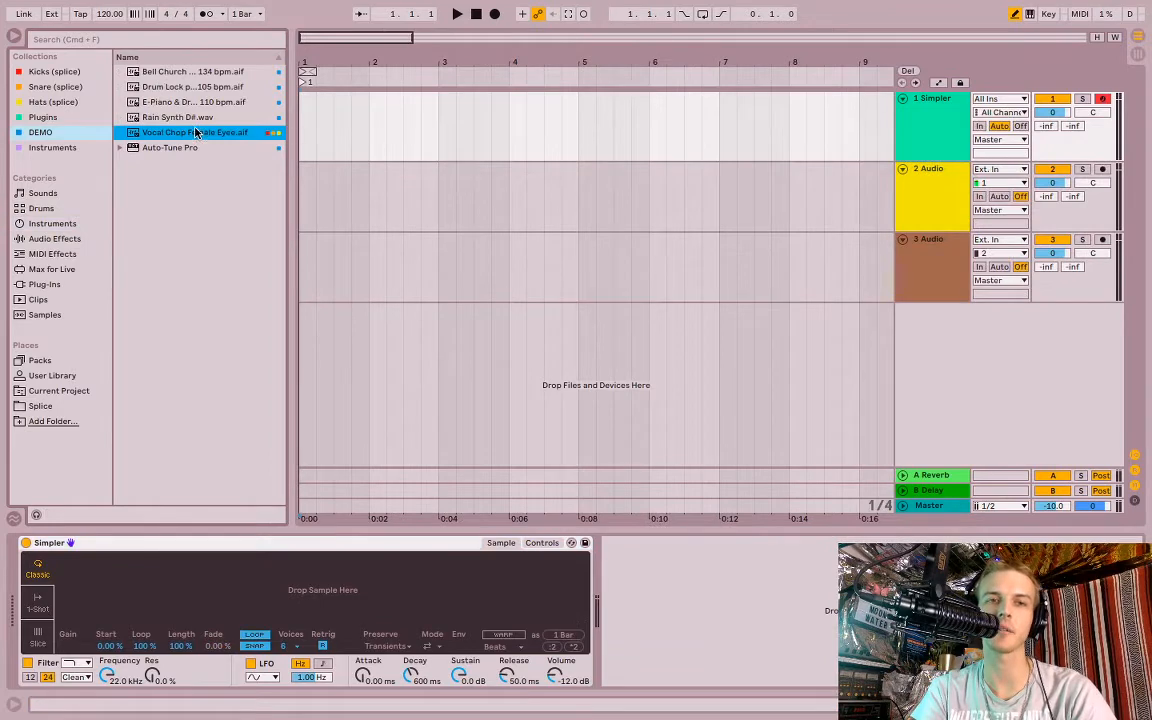
pyautogui.moveTo(197, 133); pyautogui.dragTo(170, 606)
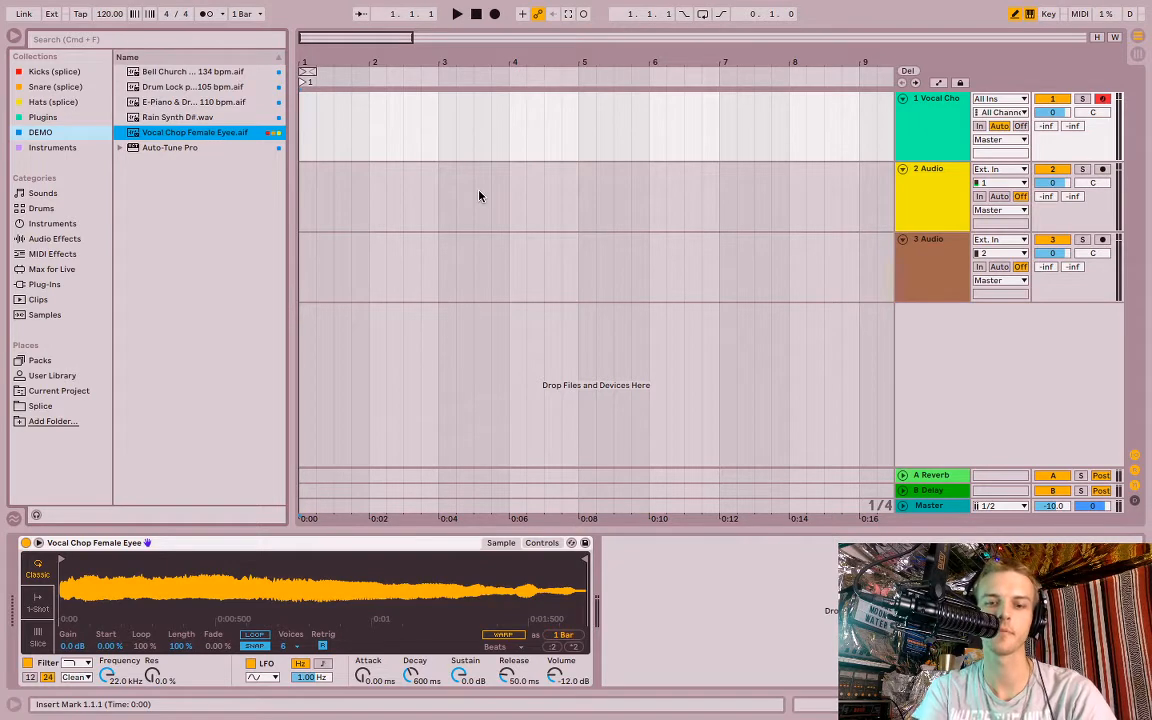
# Audition the vocal chop repeatedly on the C note and compare it in the C1, C3 and C2 octaves.
pyautogui.press('a')
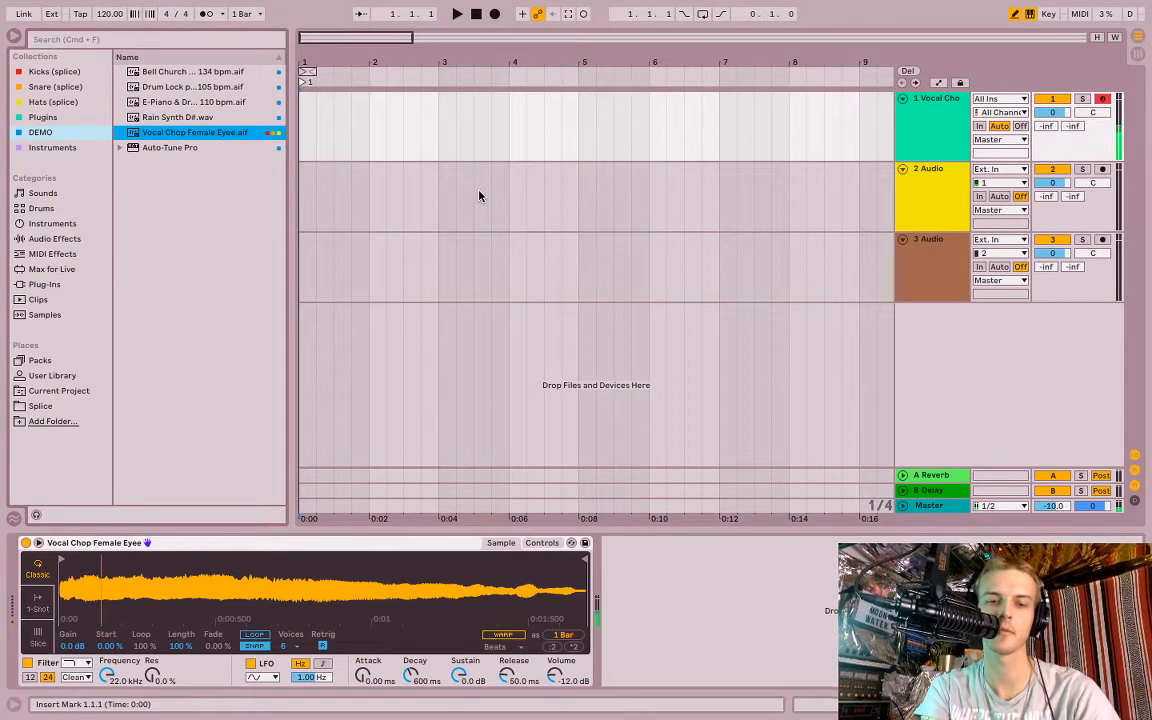
pyautogui.press('a')
pyautogui.press('a')
pyautogui.press('a')
pyautogui.press('a')
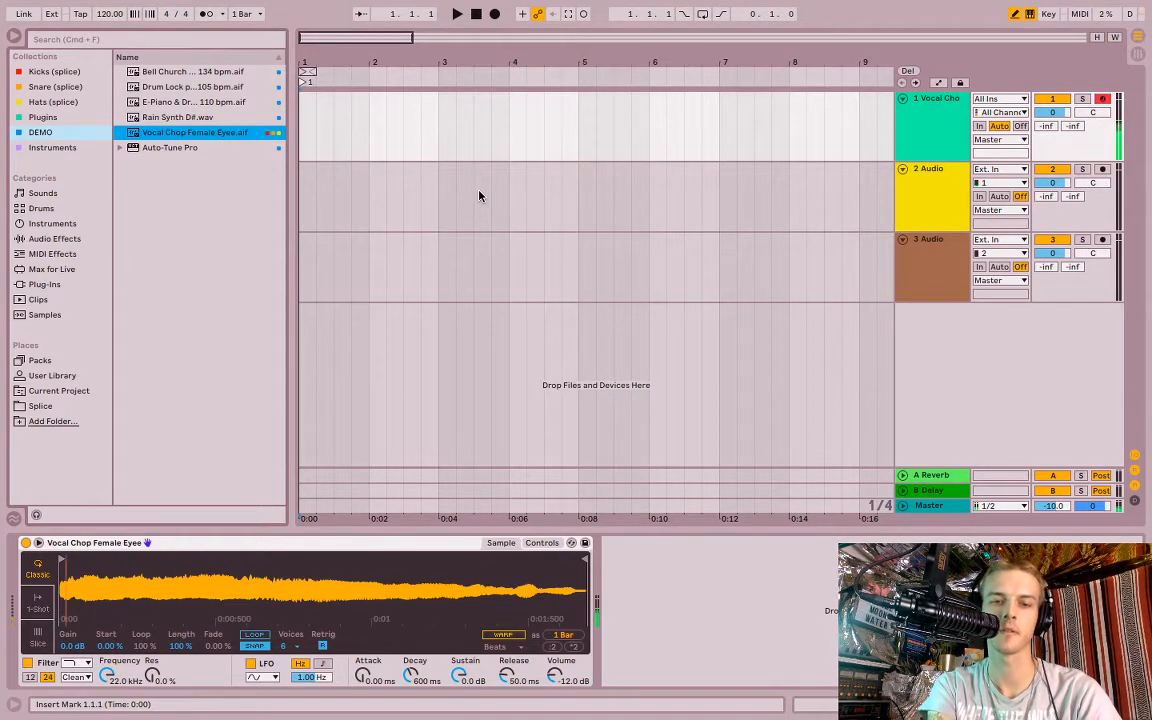
pyautogui.press('a')
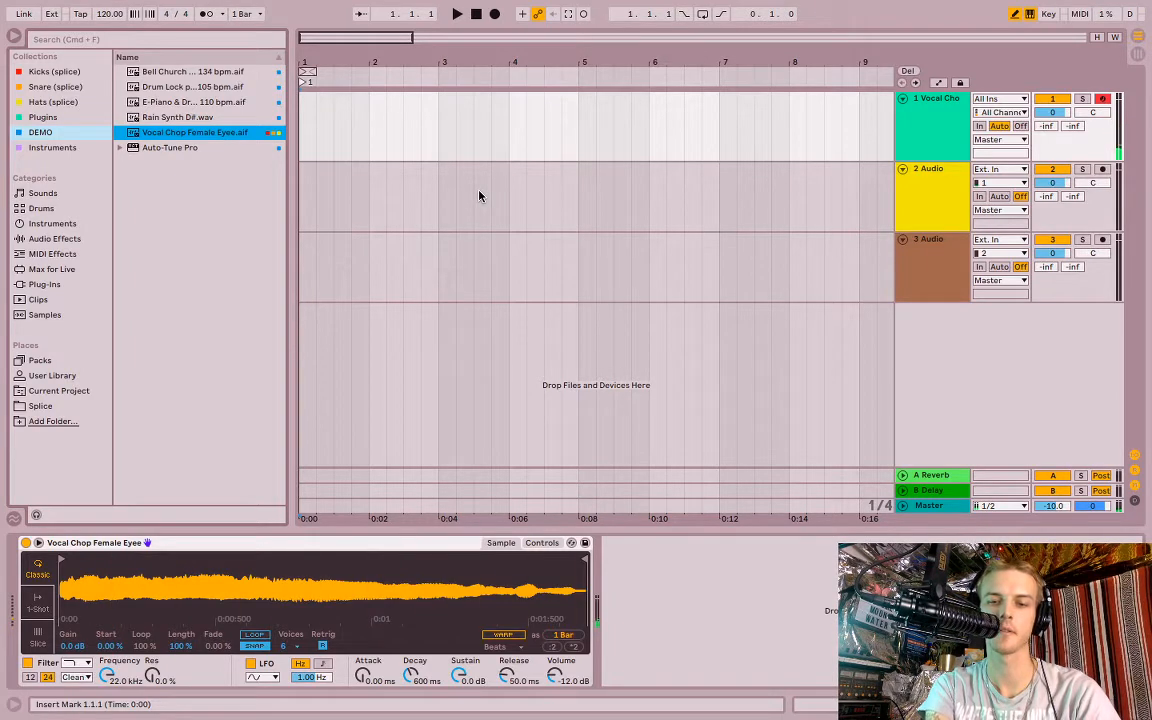
pyautogui.press('a')
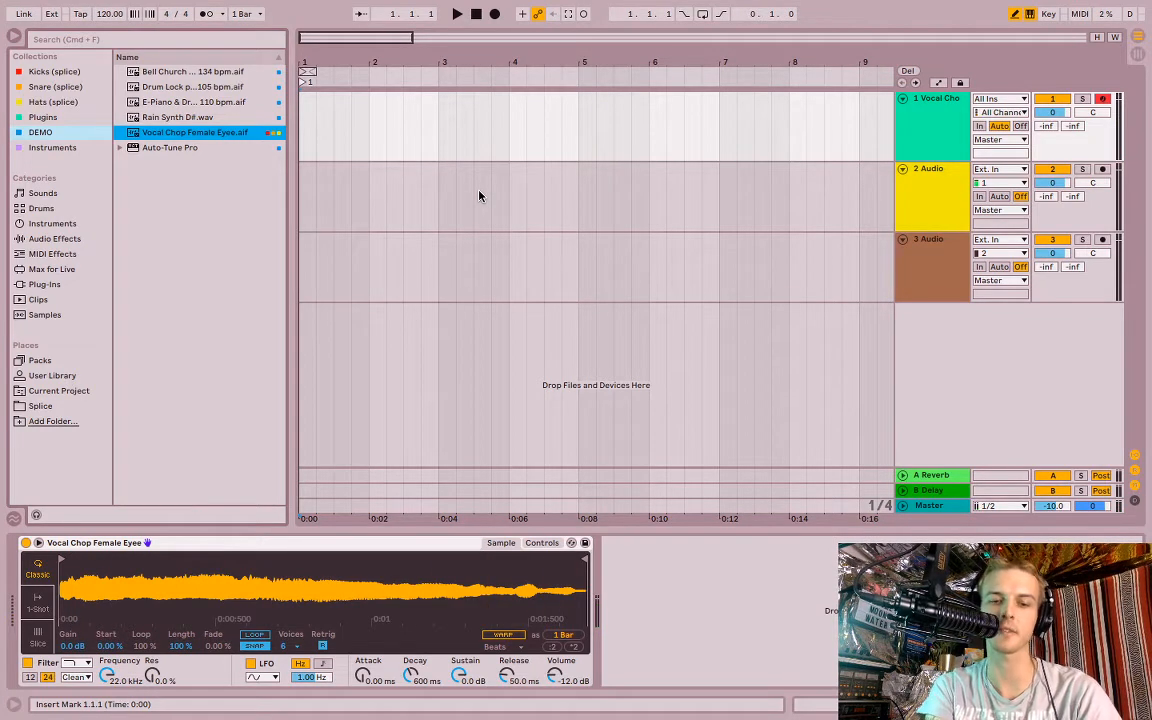
pyautogui.press('z')
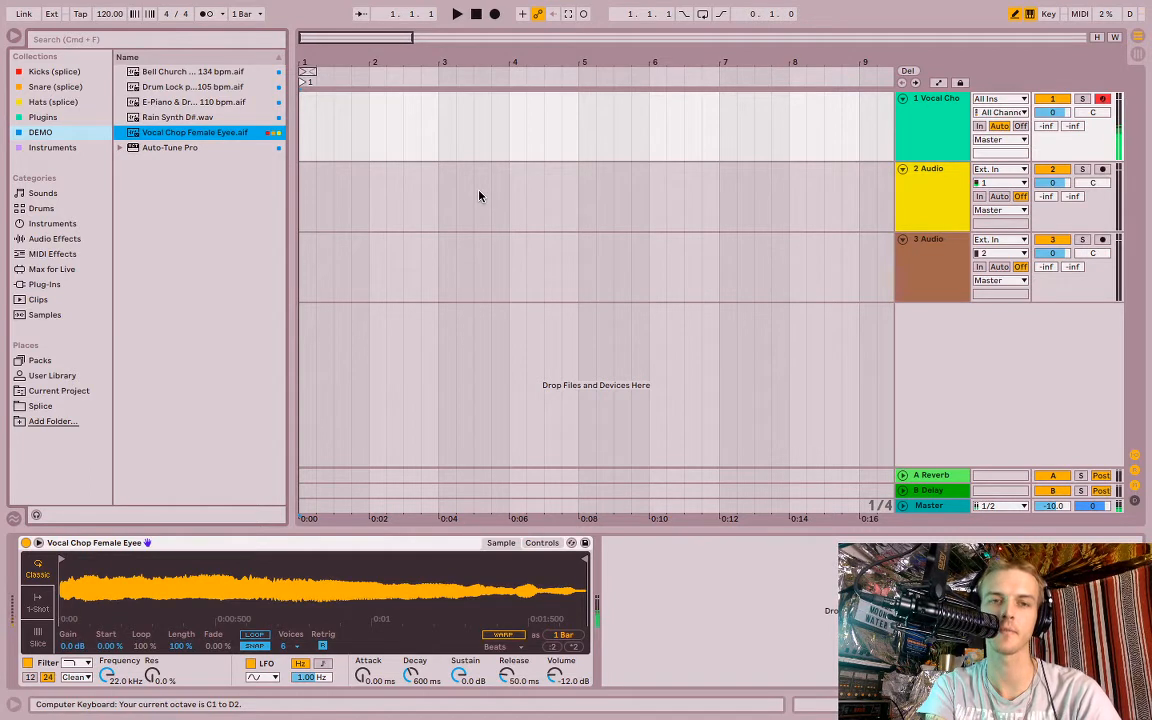
pyautogui.press('a')
pyautogui.press('x')
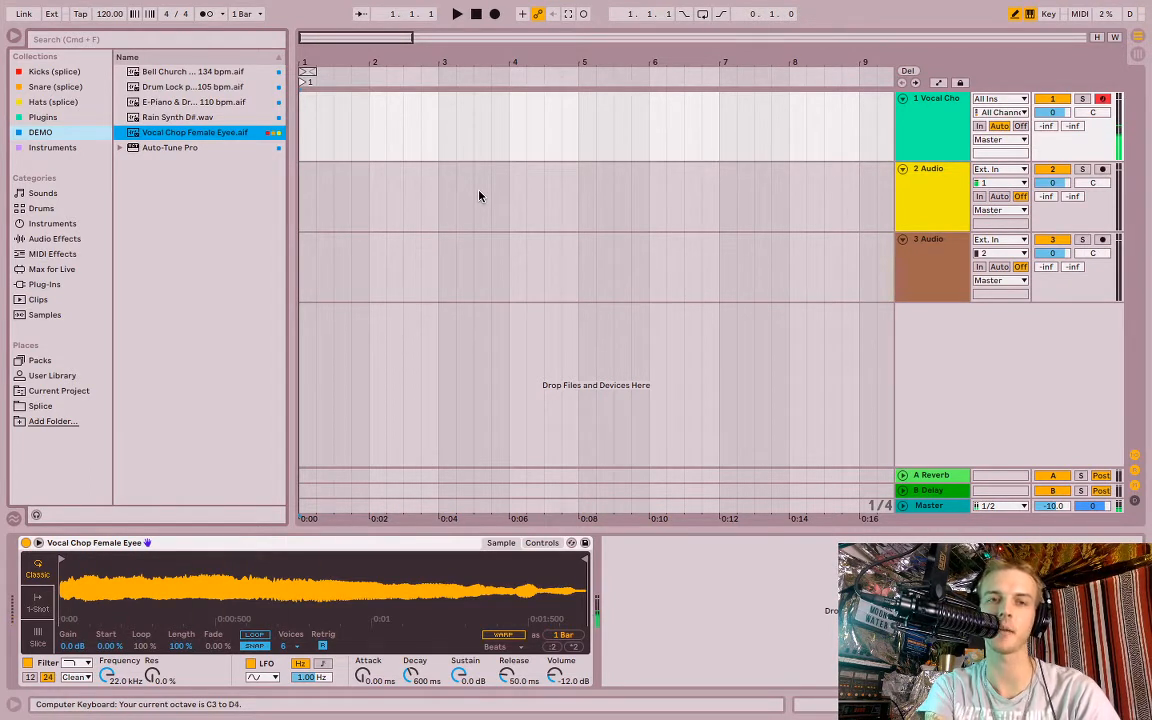
pyautogui.press('z')
pyautogui.press('a')
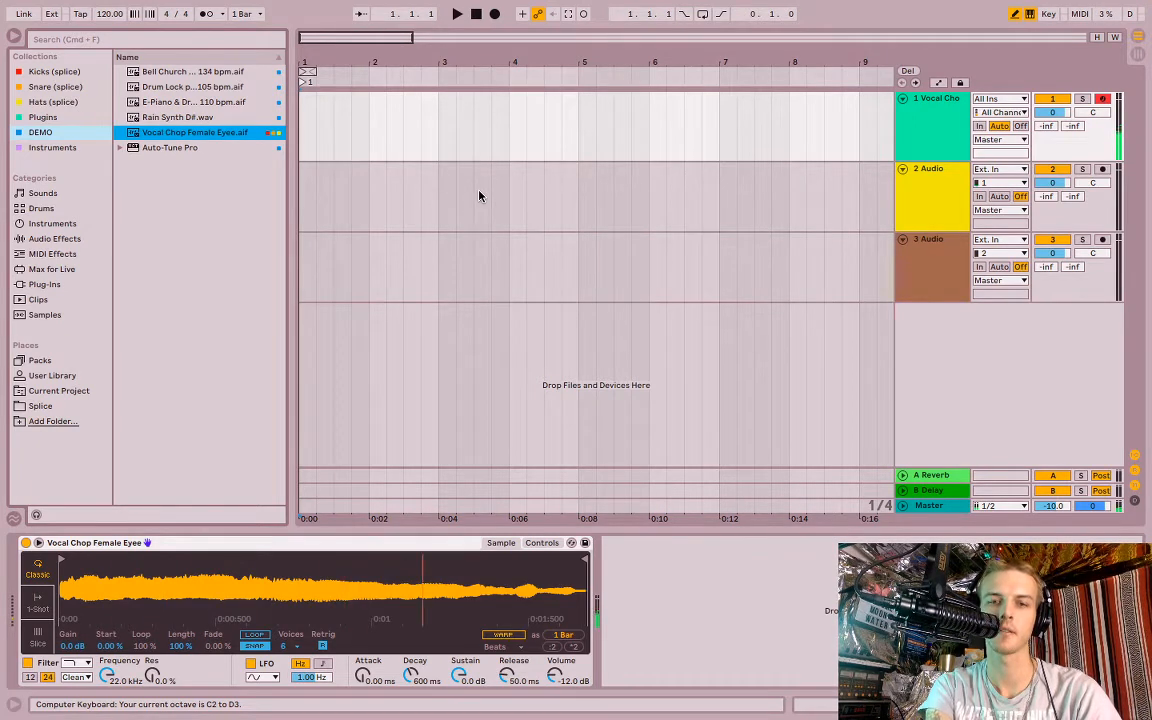
# Insert an empty one-bar MIDI clip at bar 1 of the vocal chop track and open its note editor.
pyautogui.click(301, 124)
pyautogui.moveTo(301, 124); pyautogui.dragTo(331, 106)
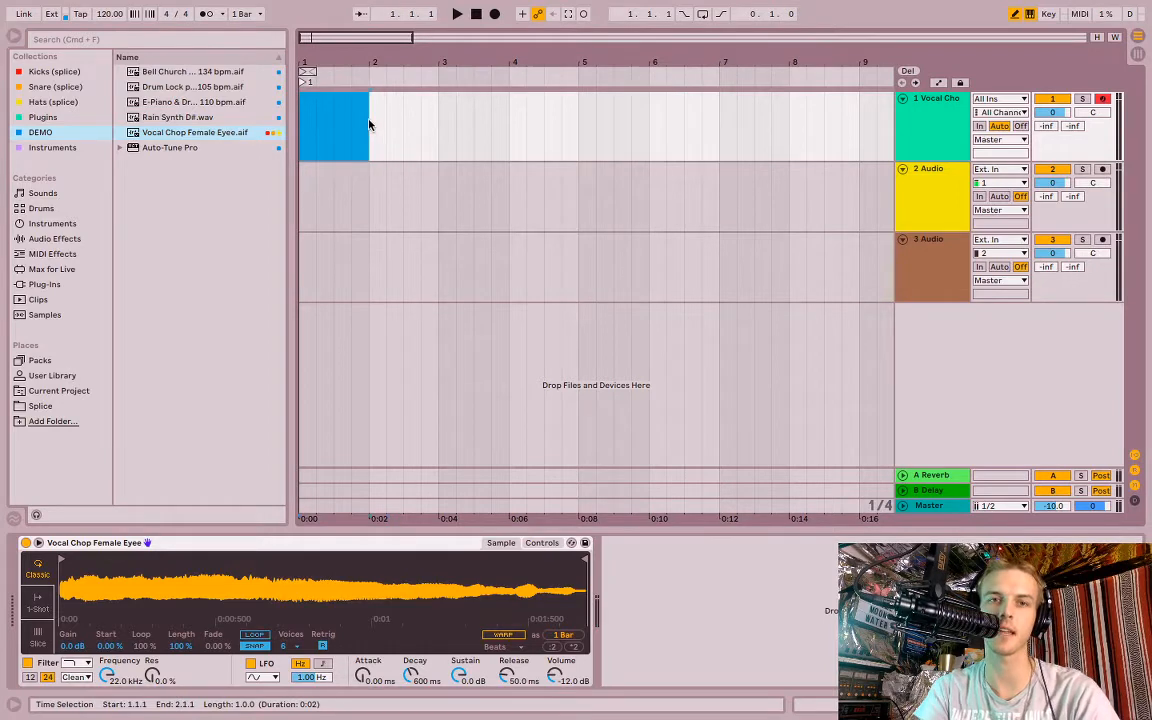
pyautogui.rightClick(334, 106)
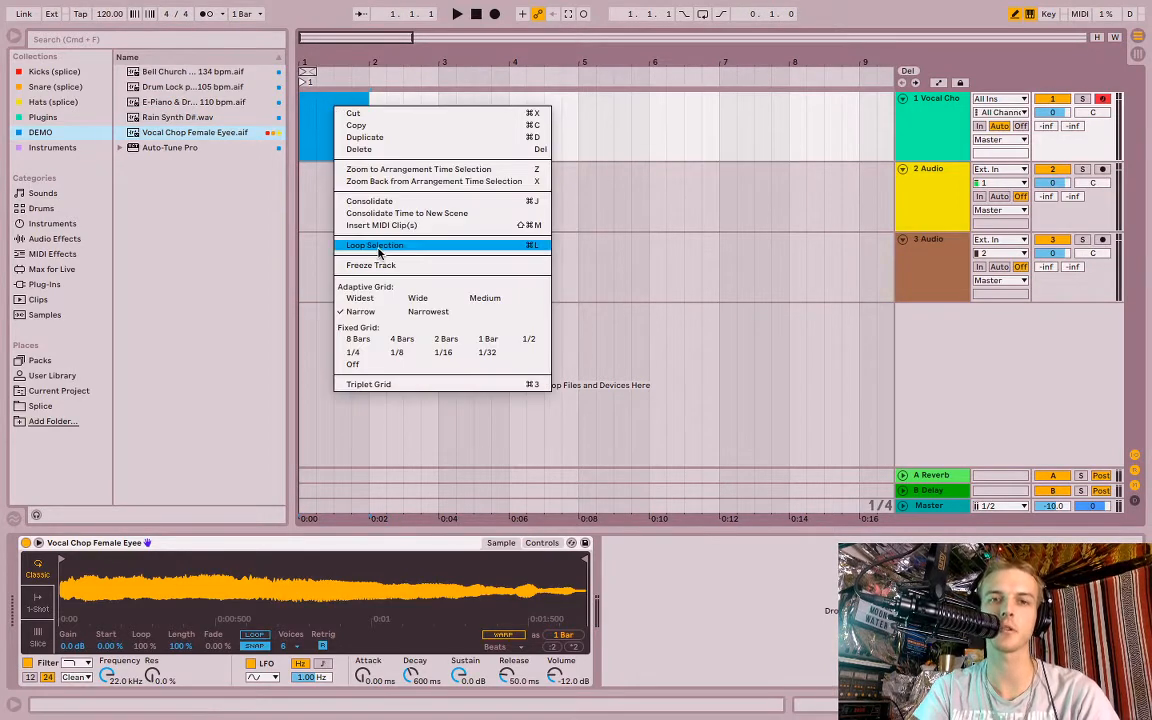
pyautogui.click(370, 227)
pyautogui.click(347, 101)
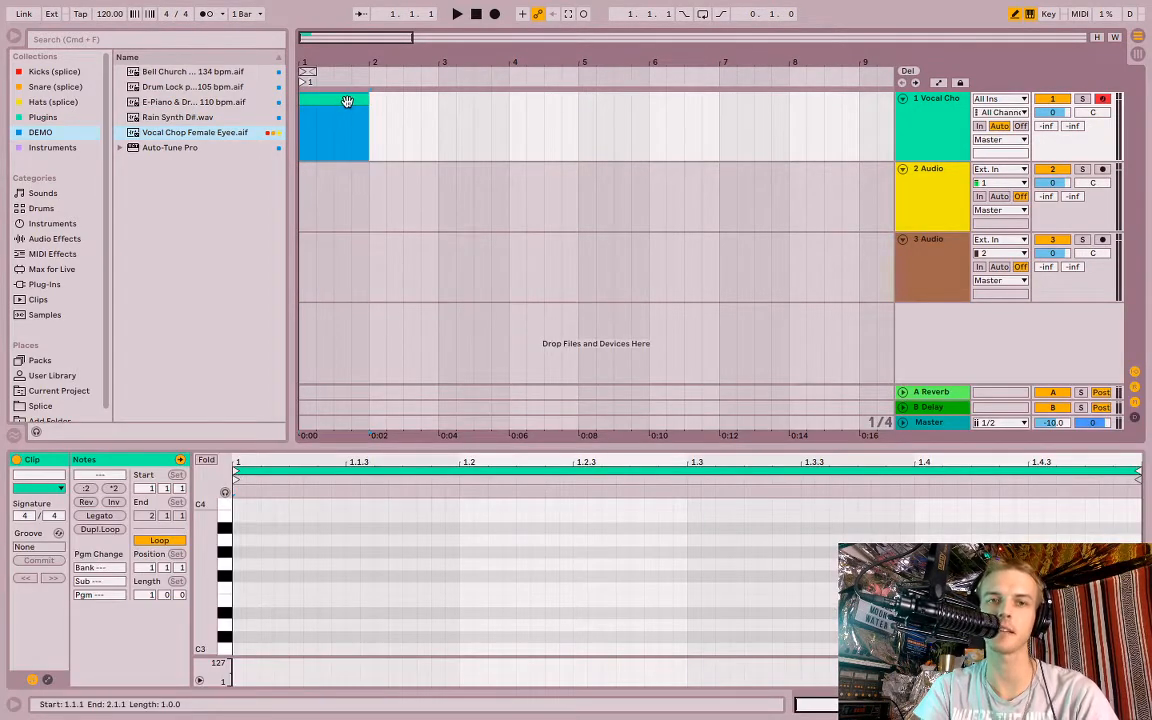
# Draw a C2 note spanning the whole one-bar clip and play the clip back.
pyautogui.scroll(-10, 258, 584)
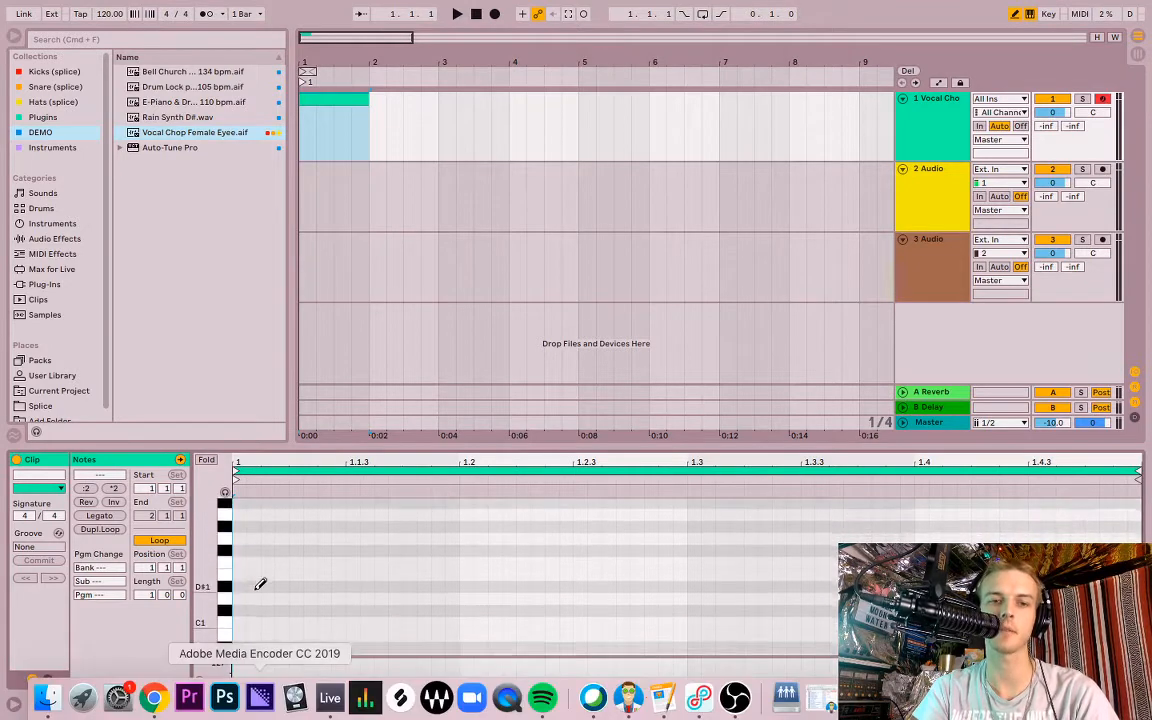
pyautogui.scroll(3, 259, 570)
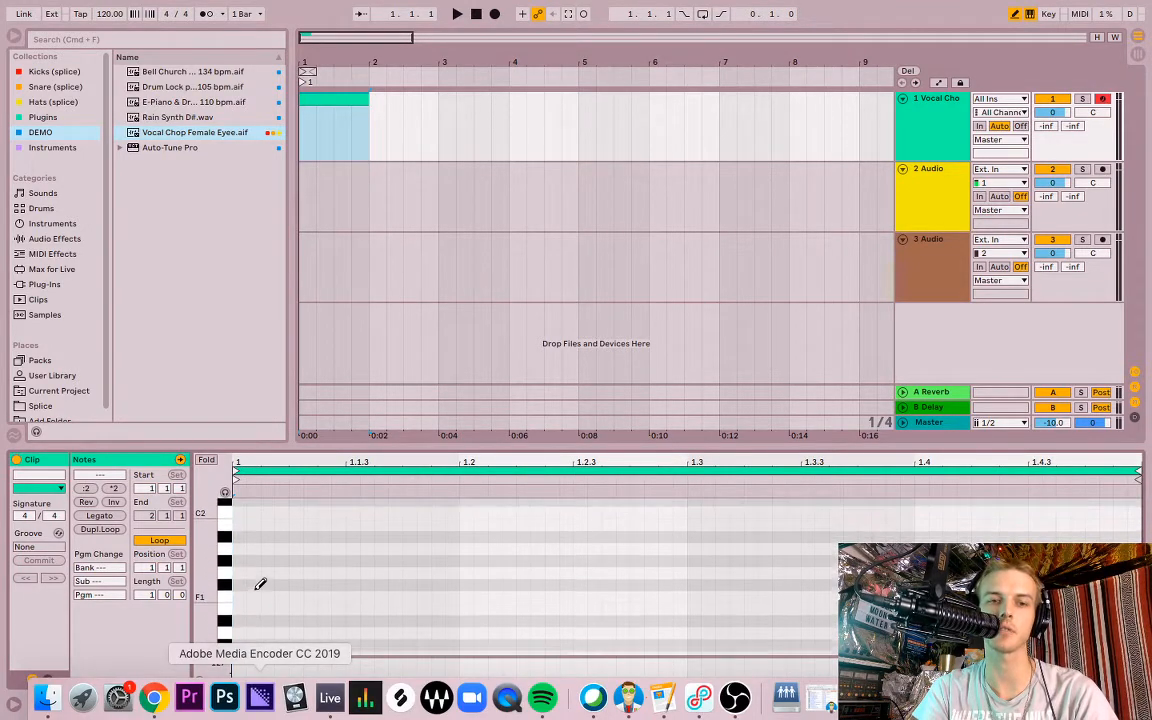
pyautogui.click(238, 537)
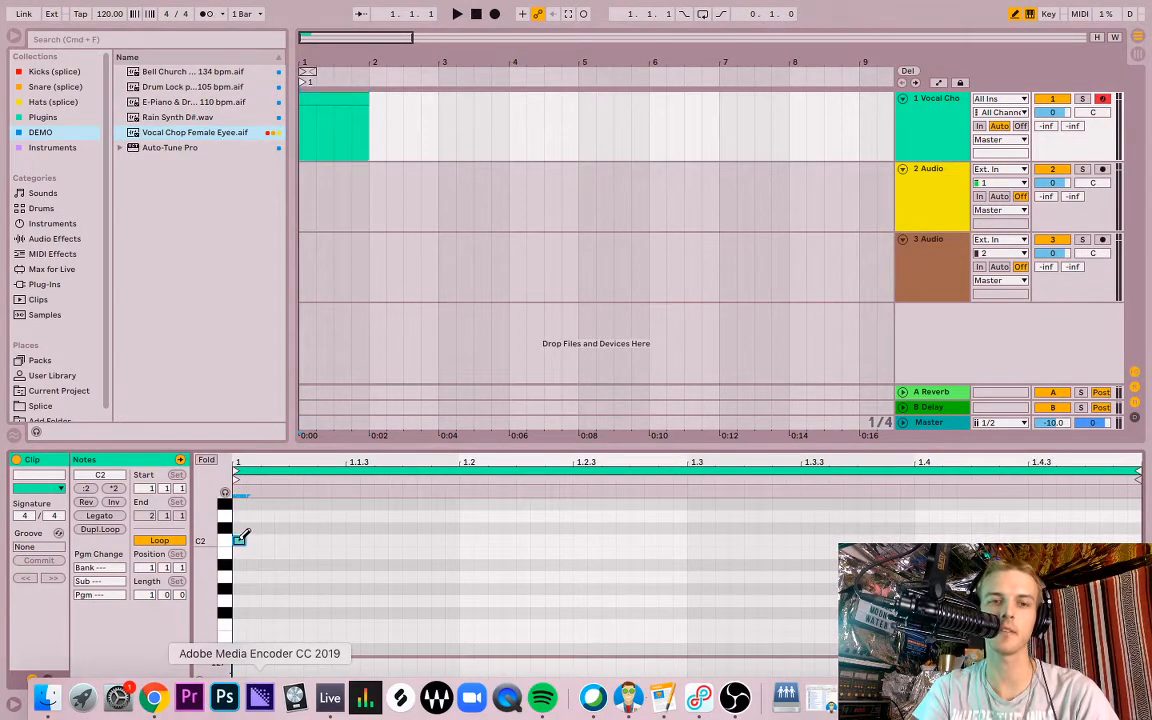
pyautogui.moveTo(241, 540); pyautogui.dragTo(1141, 620)
pyautogui.press('space')
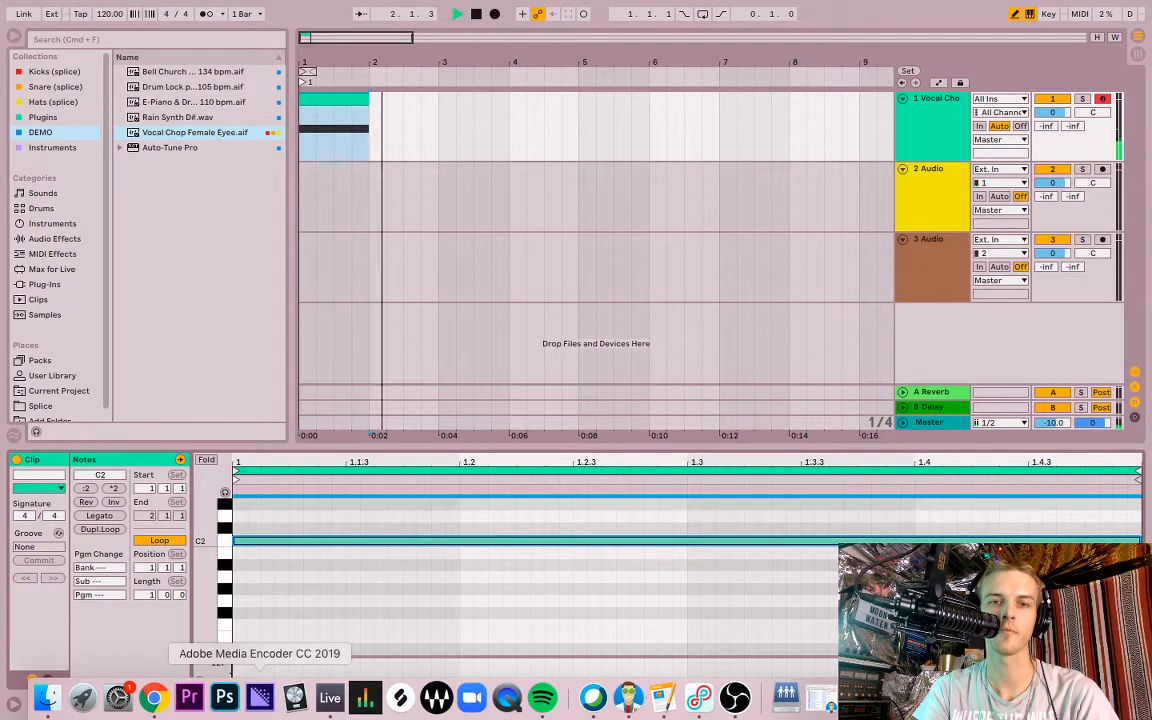
pyautogui.press('space')
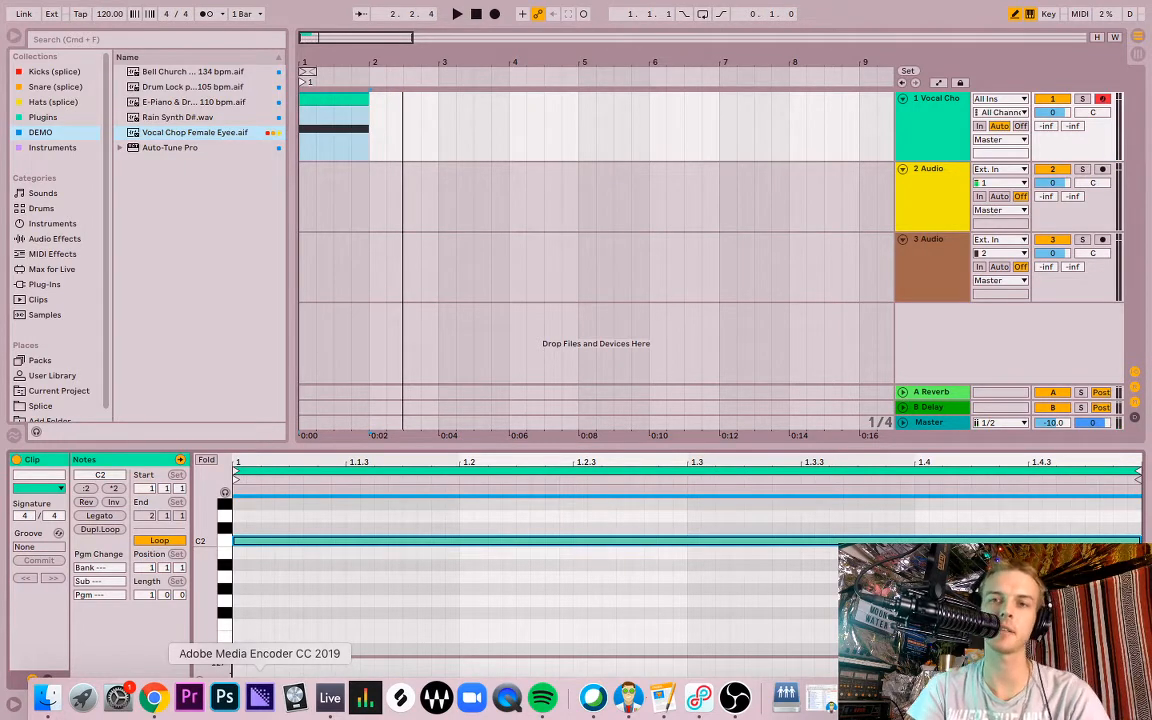
# In the vocal chop track's Simpler, set the gain to 1.5 dB and the sample start to 43.0 %.
pyautogui.click(930, 135)
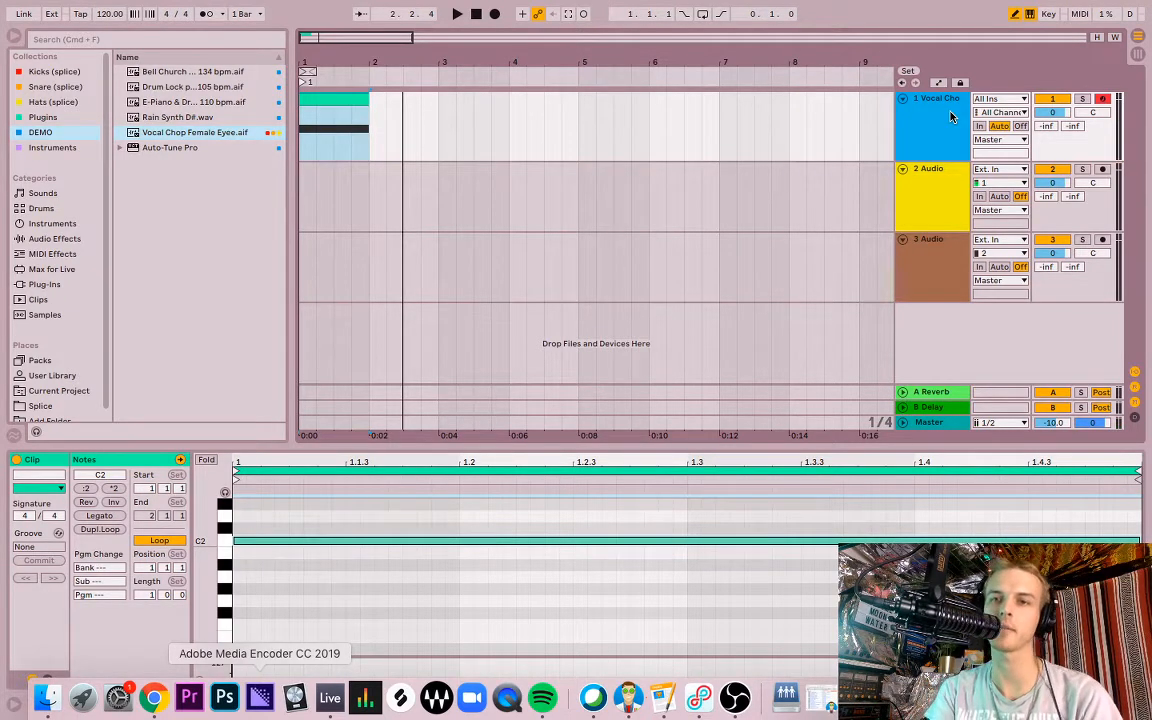
pyautogui.doubleClick(950, 112)
pyautogui.hscroll(5, 520, 298)
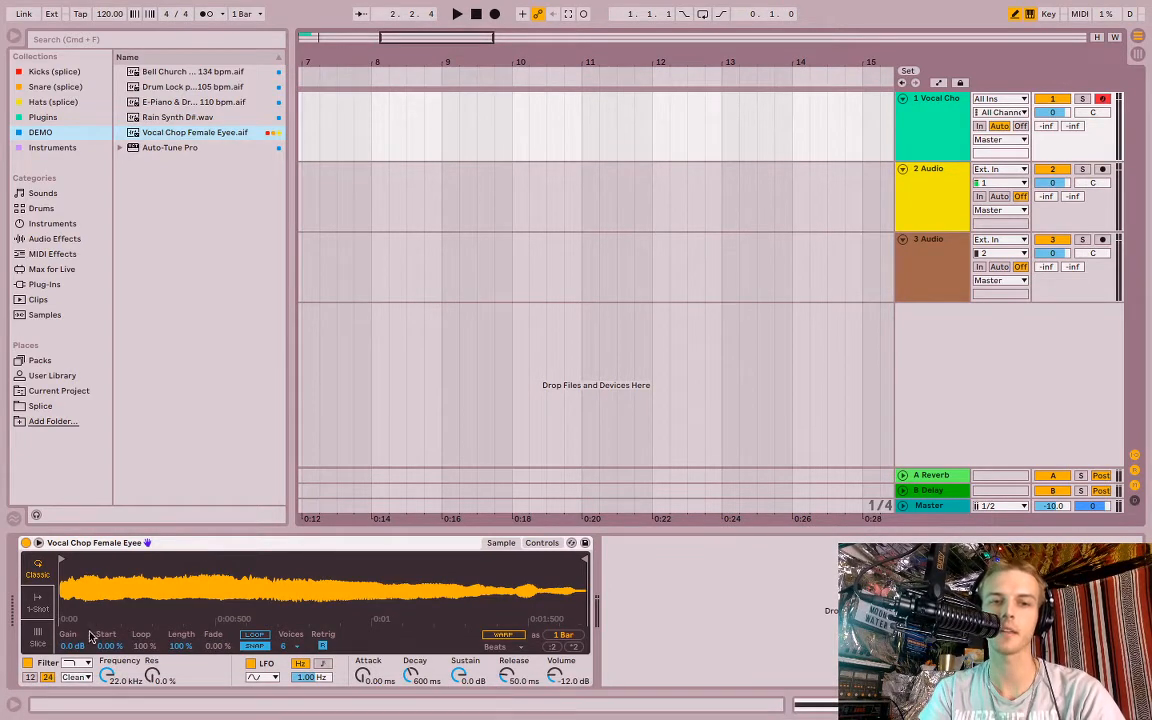
pyautogui.moveTo(73, 646); pyautogui.dragTo(106, 606)
pyautogui.press('z')
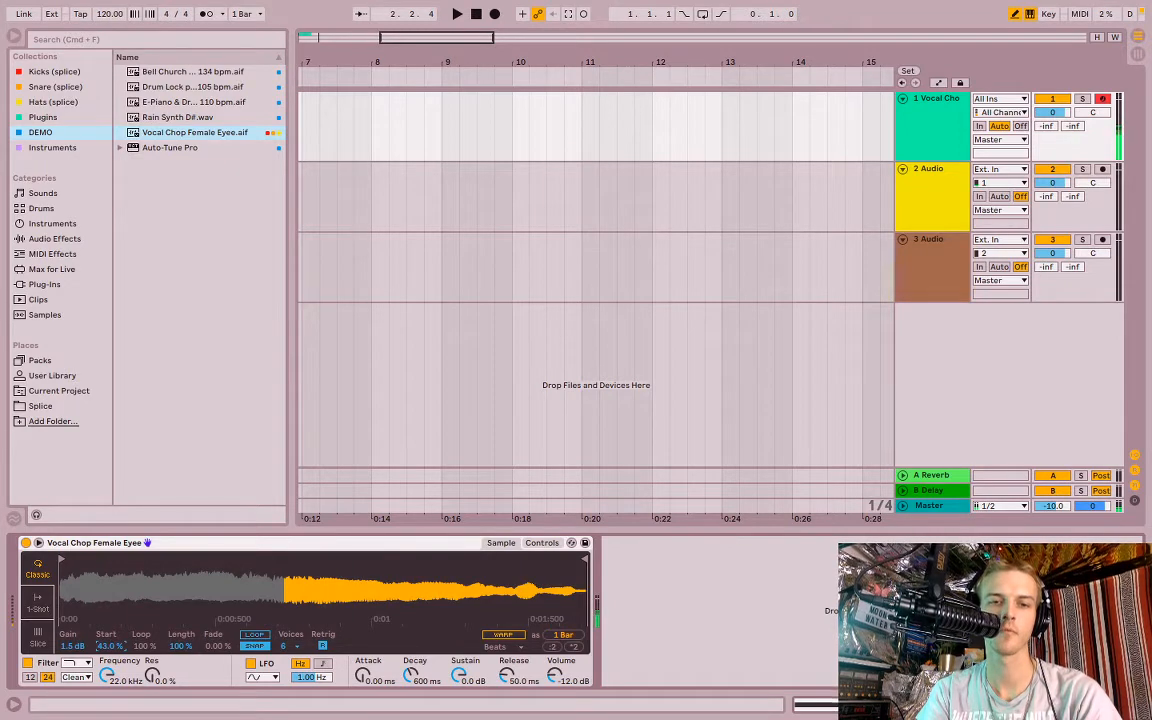
# Shorten the Simpler sample length to 32.8 %.
pyautogui.click(186, 648)
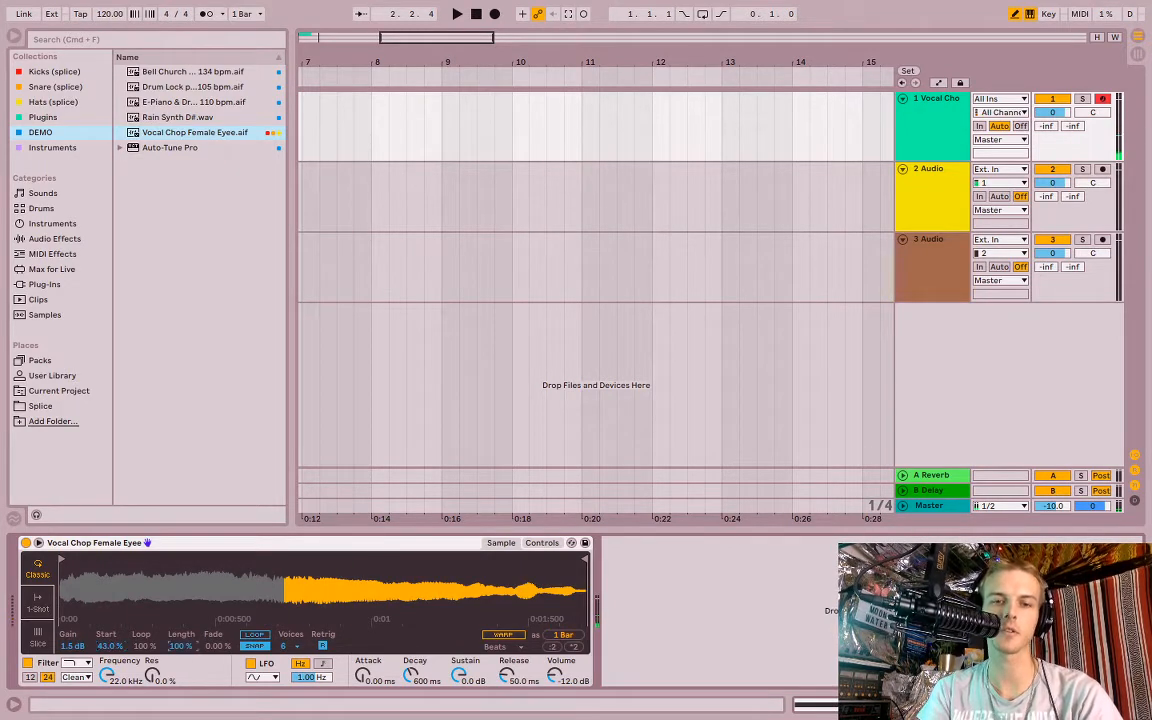
pyautogui.moveTo(182, 646)
pyautogui.mouseDown()
pyautogui.moveTo(182, 680)
pyautogui.moveTo(182, 664)
pyautogui.mouseUp()
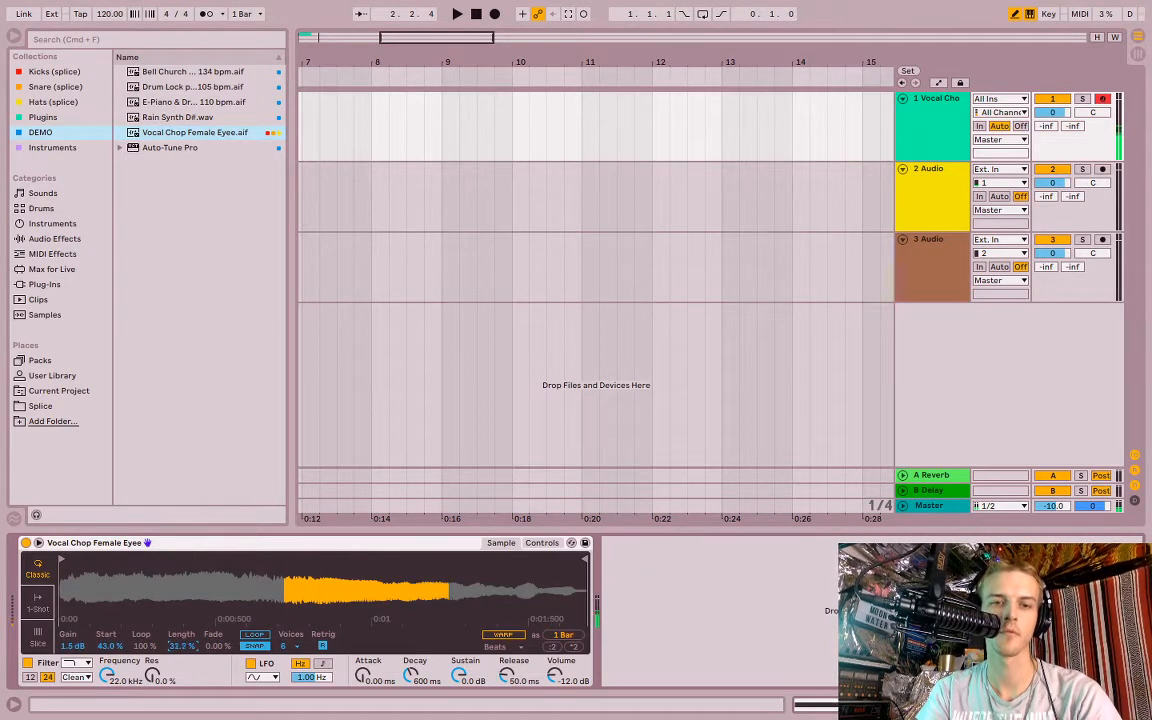
pyautogui.moveTo(182, 646); pyautogui.dragTo(182, 638)
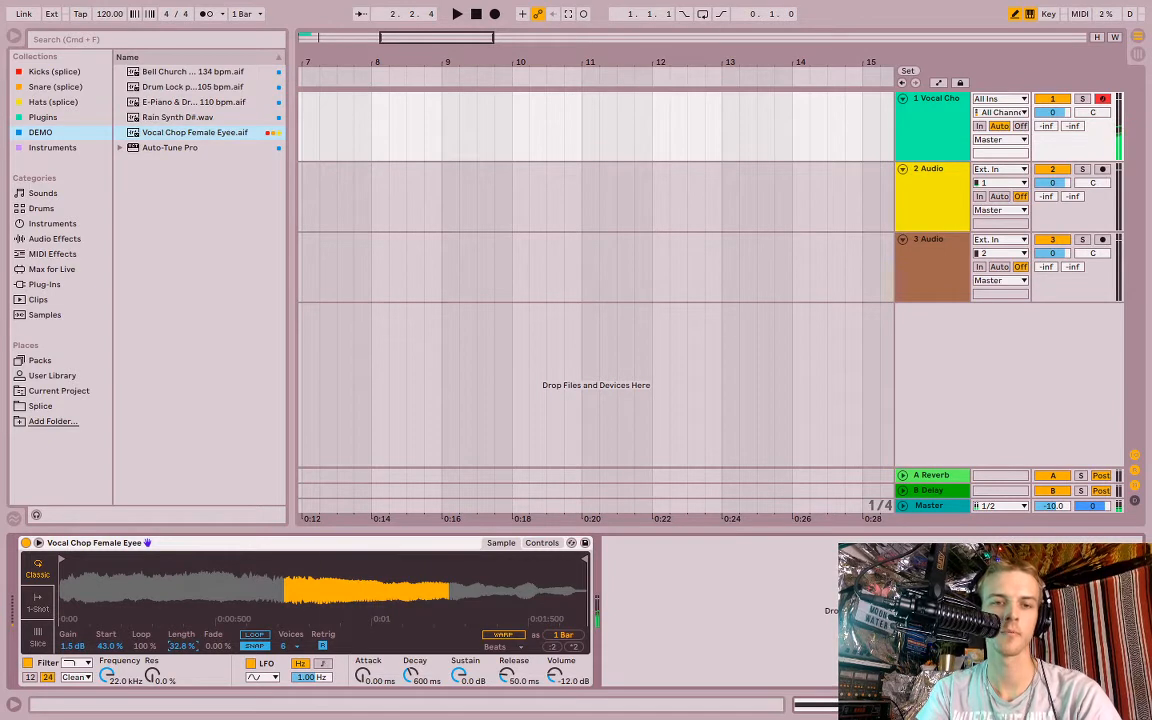
# Turn on looping for the Simpler sample and audition the looped section in the C2 octave.
pyautogui.click(255, 636)
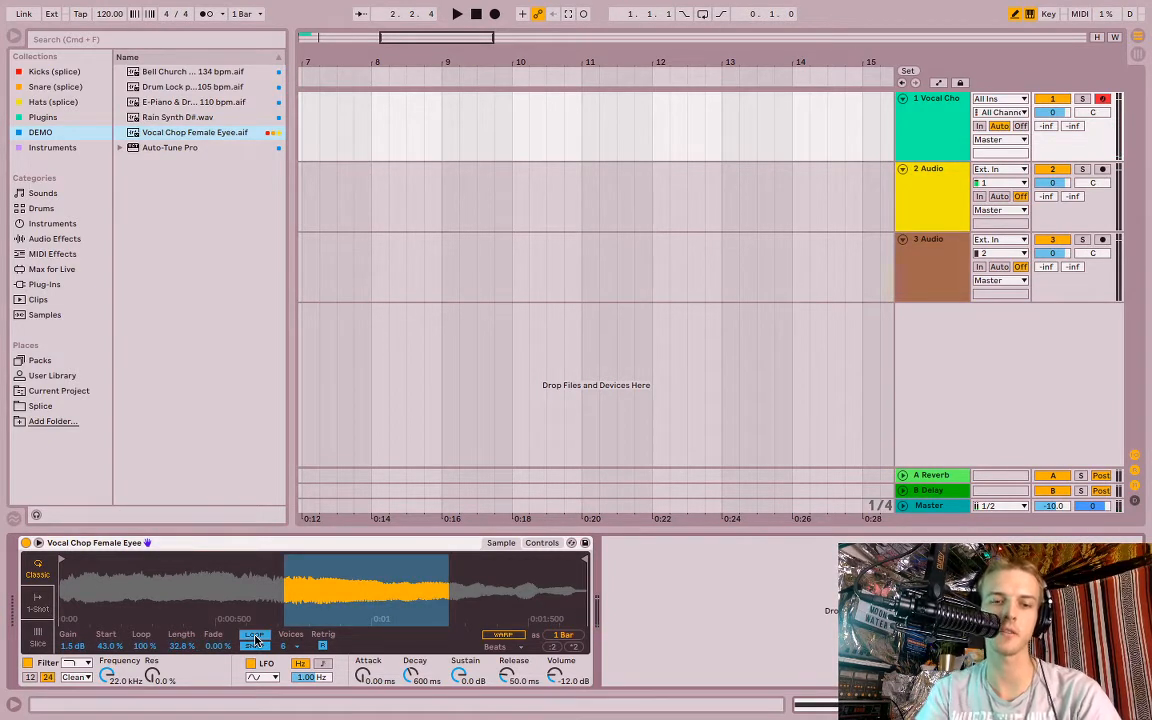
pyautogui.press('z')
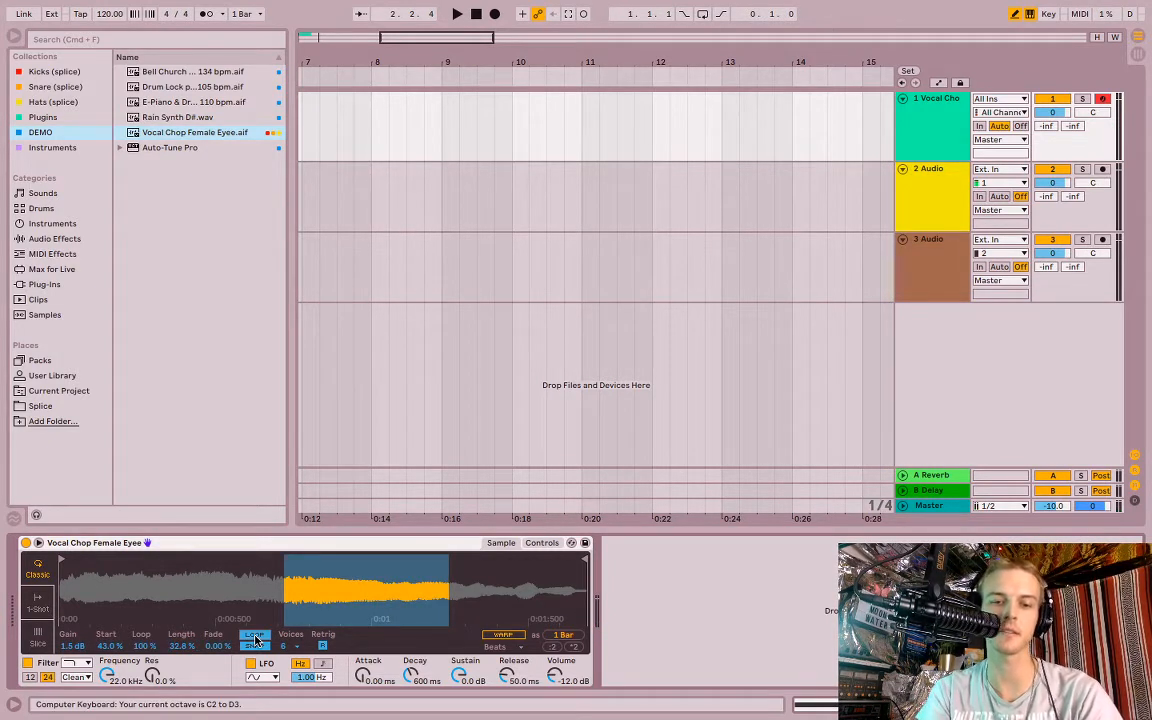
pyautogui.press('a')
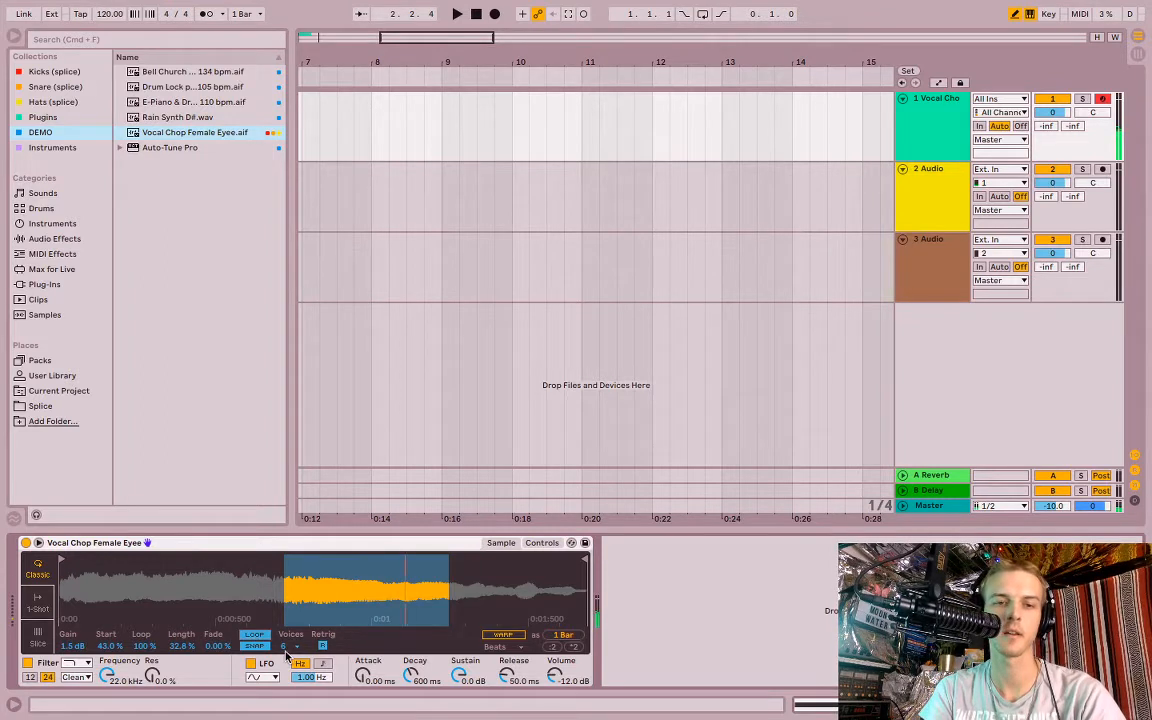
# Set the Simpler loop fade to 99.2 %, the sample start to 45.3 % and the length to 29.7 %.
pyautogui.click(212, 647)
pyautogui.moveTo(212, 647); pyautogui.dragTo(212, 600)
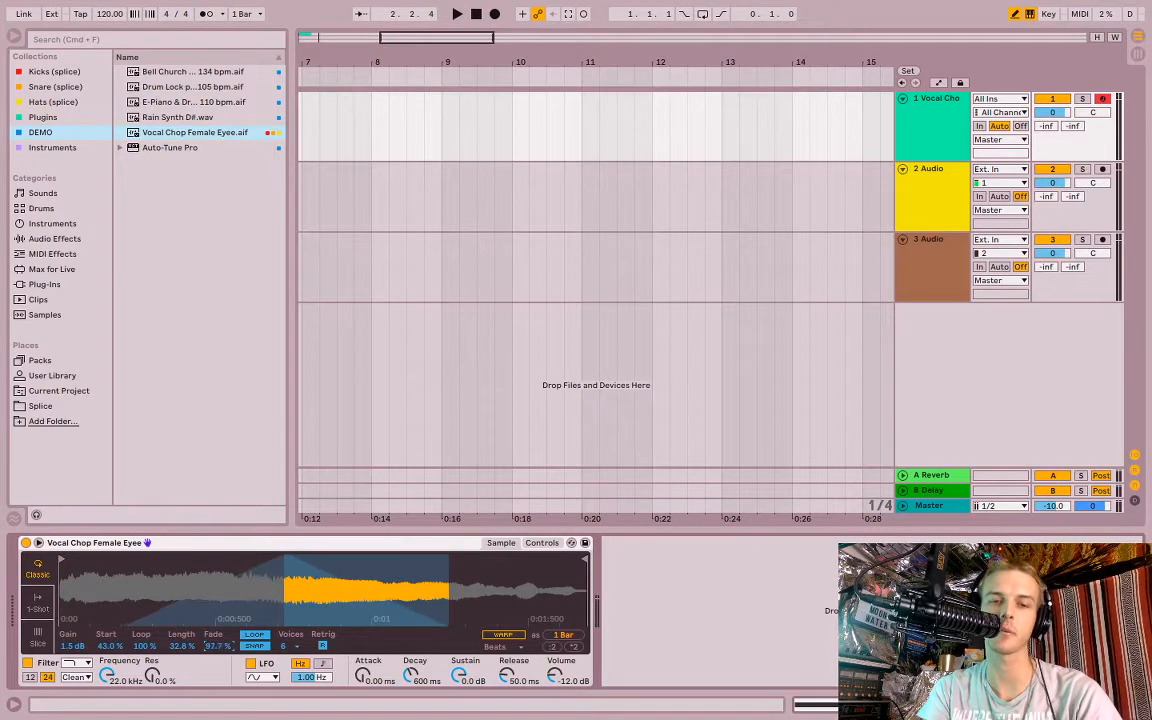
pyautogui.moveTo(212, 646); pyautogui.dragTo(181, 638)
pyautogui.moveTo(110, 646); pyautogui.dragTo(110, 640)
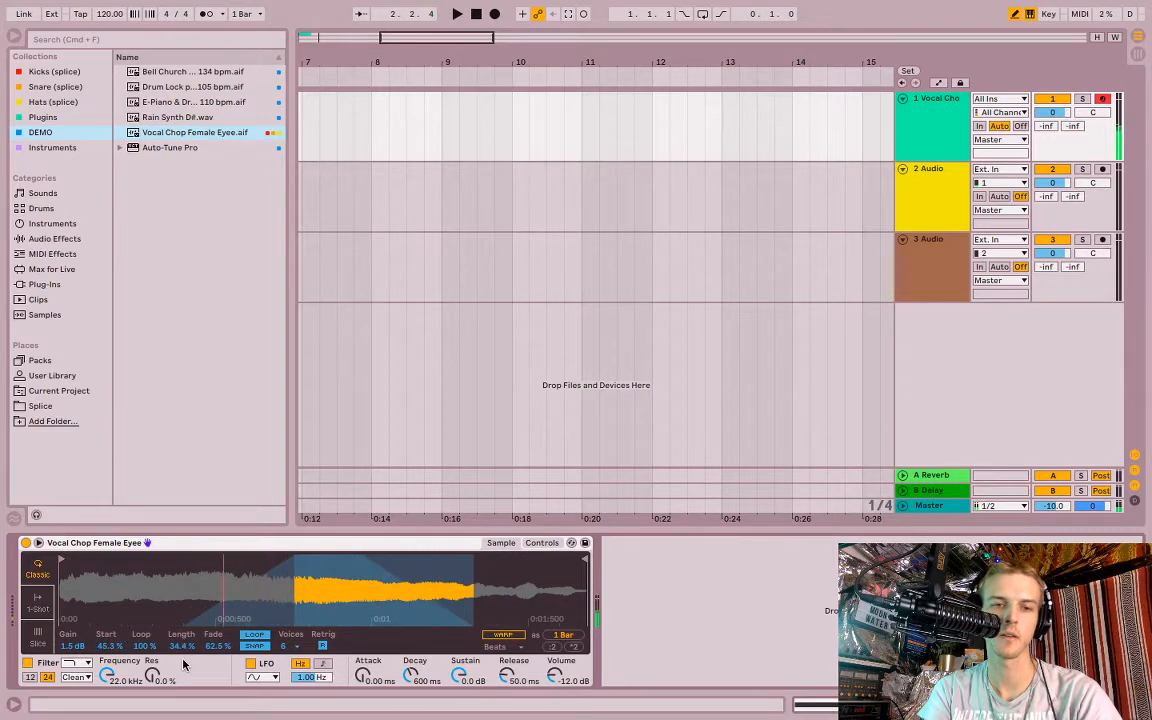
pyautogui.moveTo(181, 646); pyautogui.dragTo(181, 661)
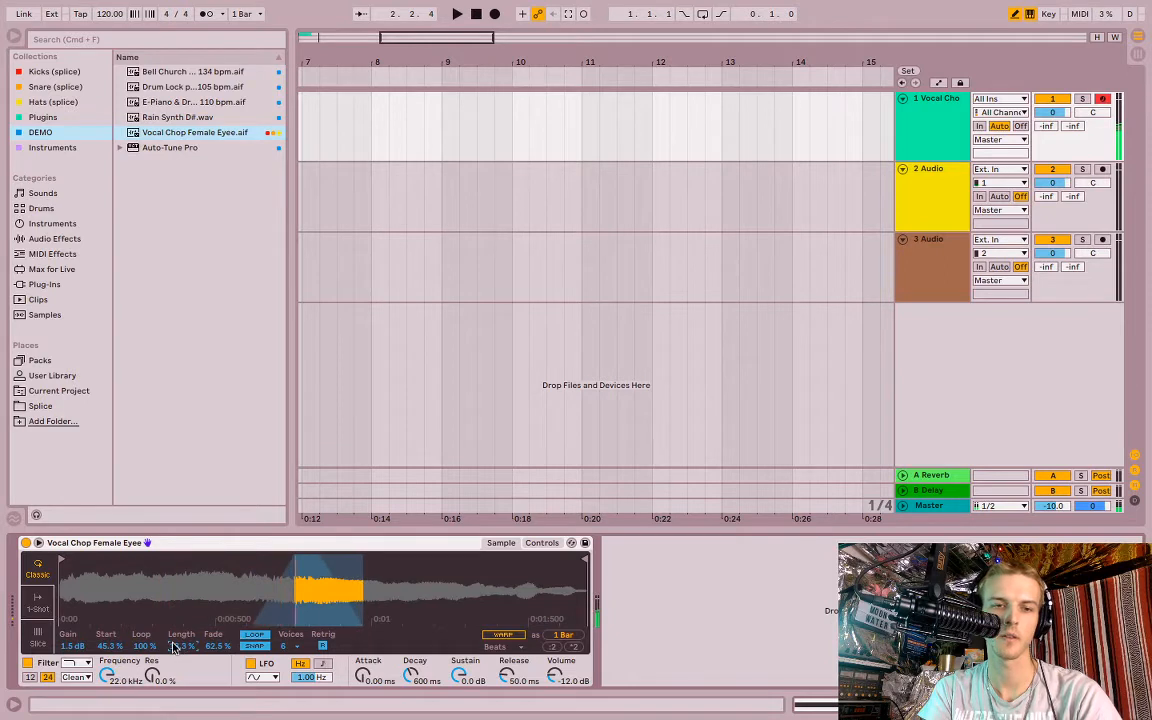
pyautogui.click(215, 646)
pyautogui.moveTo(215, 647); pyautogui.dragTo(181, 606)
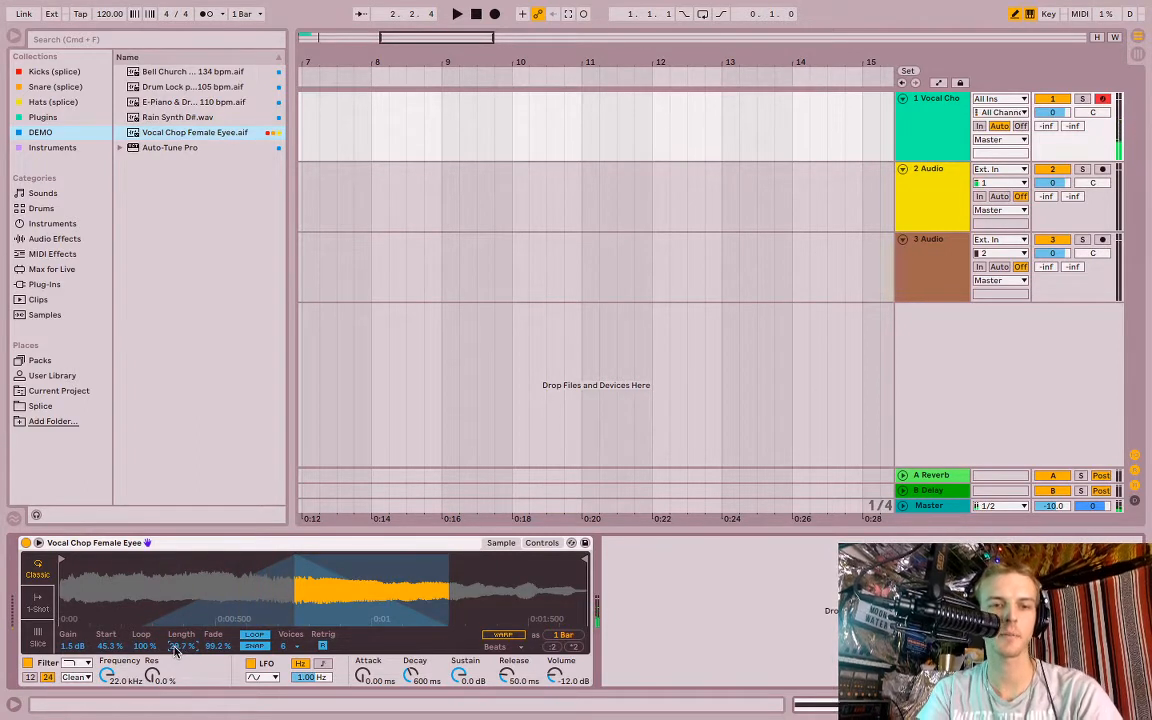
# Move the vocal sample's start to 0.00 % and shorten its loop to 14.1 %.
pyautogui.moveTo(112, 647); pyautogui.dragTo(112, 700)
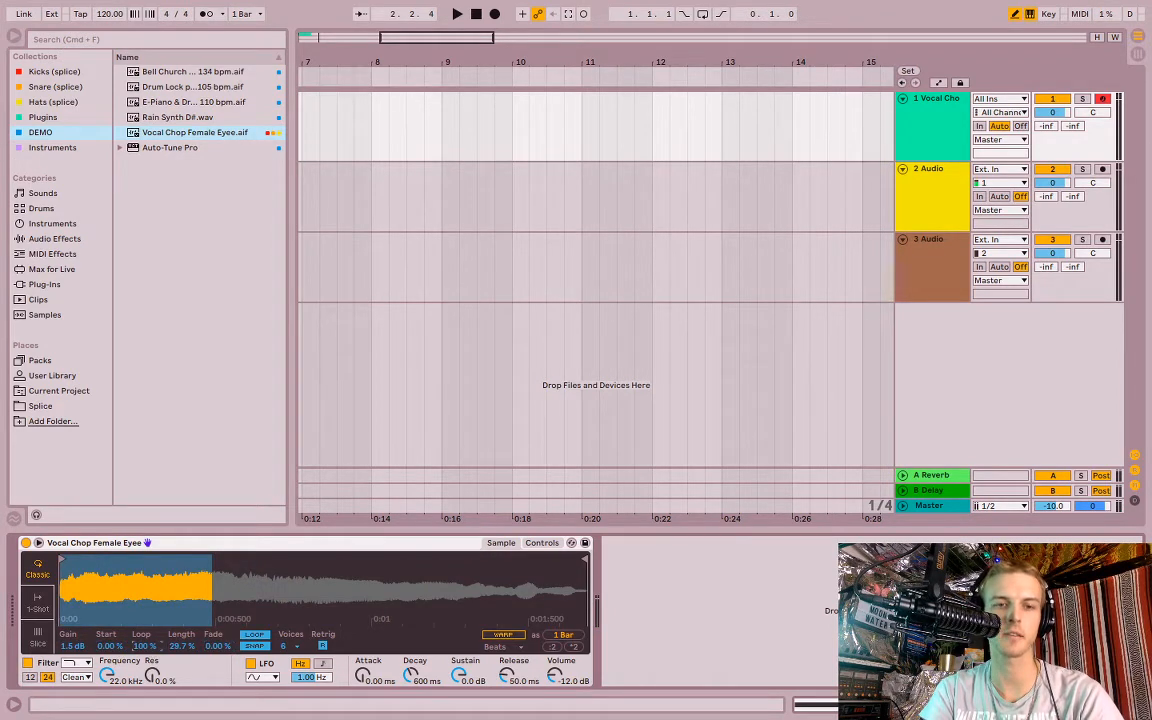
pyautogui.moveTo(145, 647); pyautogui.dragTo(145, 712)
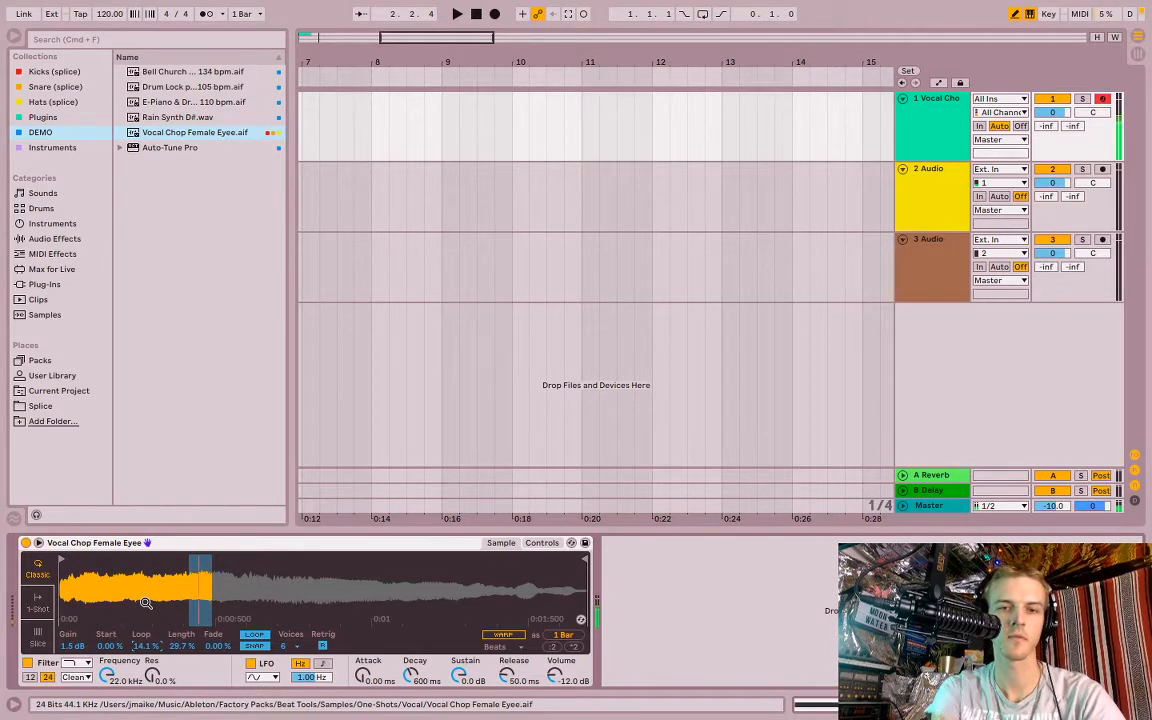
# In the Simpler controls, set the filter to 3.82 kHz with 23 % resonance and the amplitude attack to 0.11 ms.
pyautogui.click(543, 545)
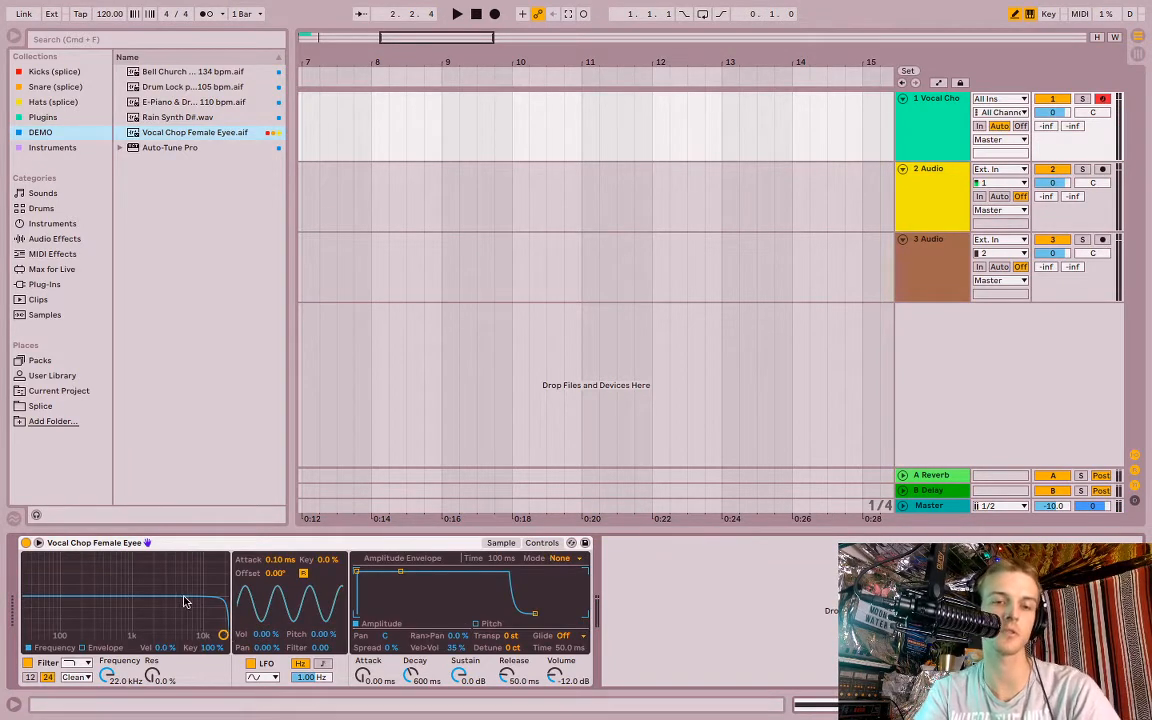
pyautogui.moveTo(222, 634); pyautogui.dragTo(172, 622)
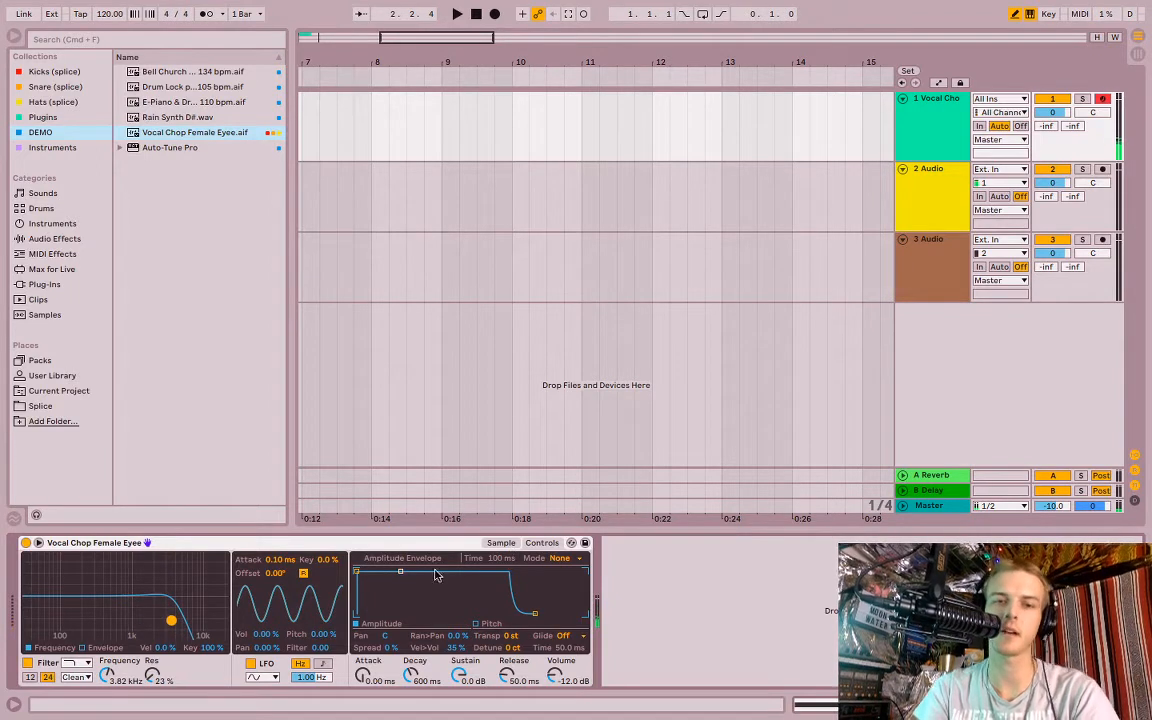
pyautogui.moveTo(356, 572); pyautogui.dragTo(432, 572)
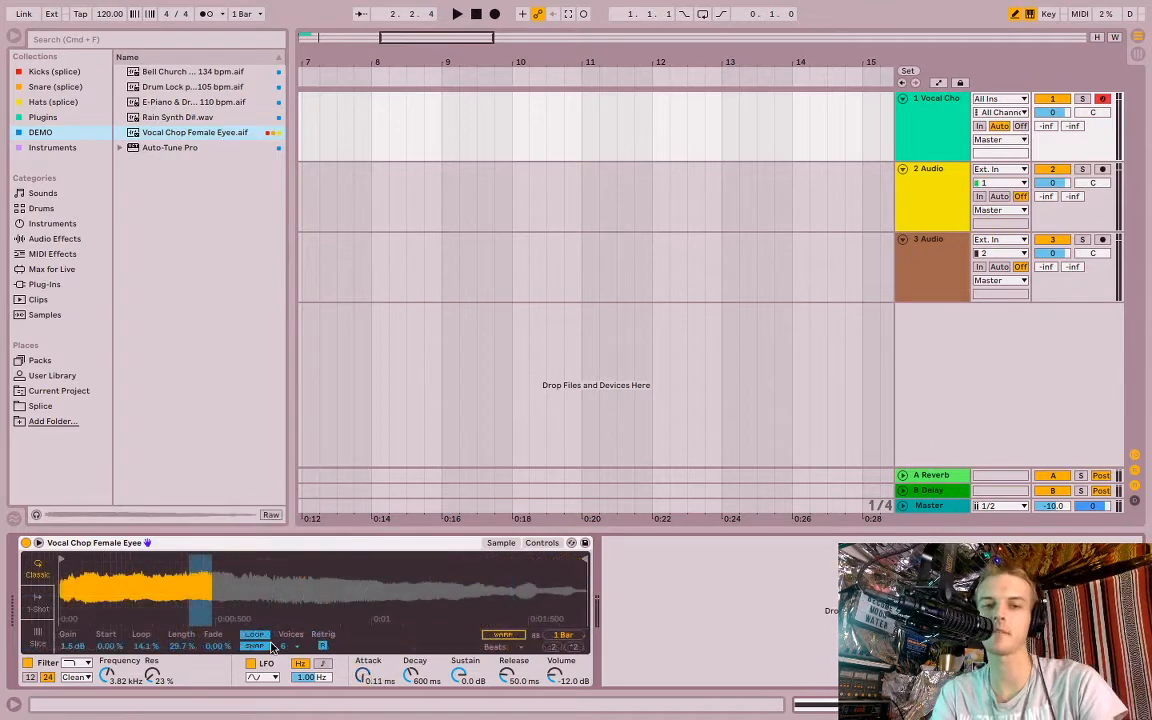
# Turn off the vocal sample's looping, extend its length to 100 % and audition it without warping.
pyautogui.click(257, 636)
pyautogui.moveTo(186, 646); pyautogui.dragTo(186, 565)
pyautogui.click(500, 636)
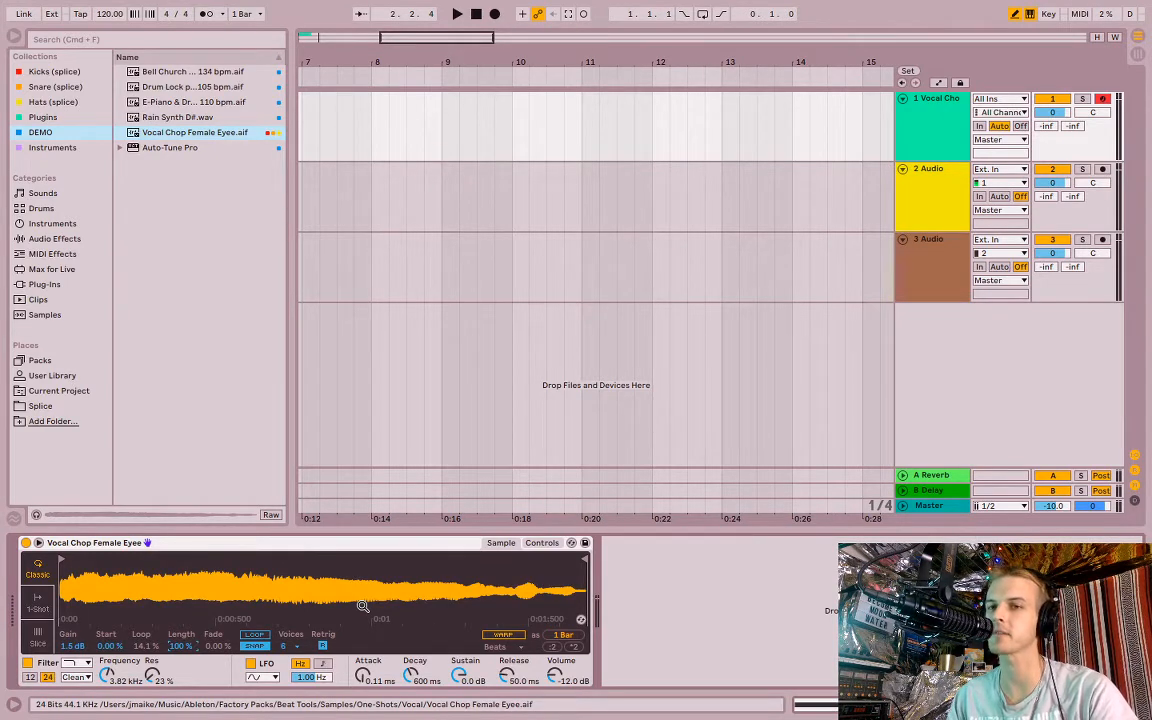
pyautogui.press('a')
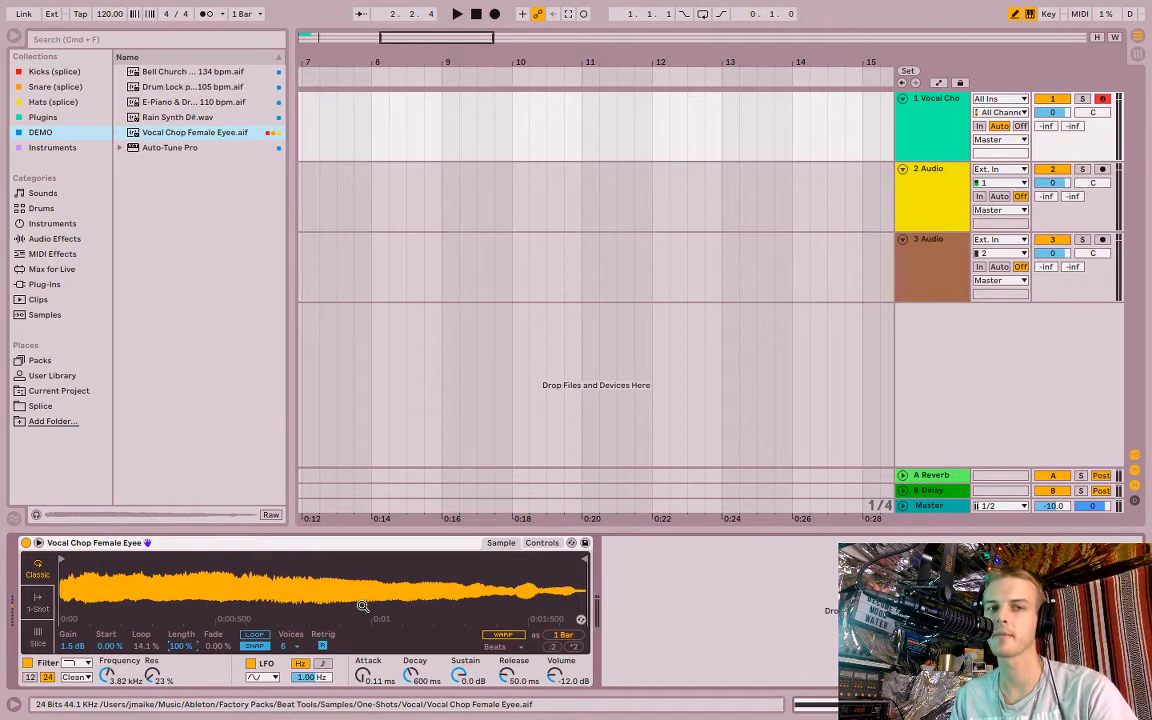
# Turn on Warp for the vocal sample, audition it and try changing the song tempo.
pyautogui.click(493, 636)
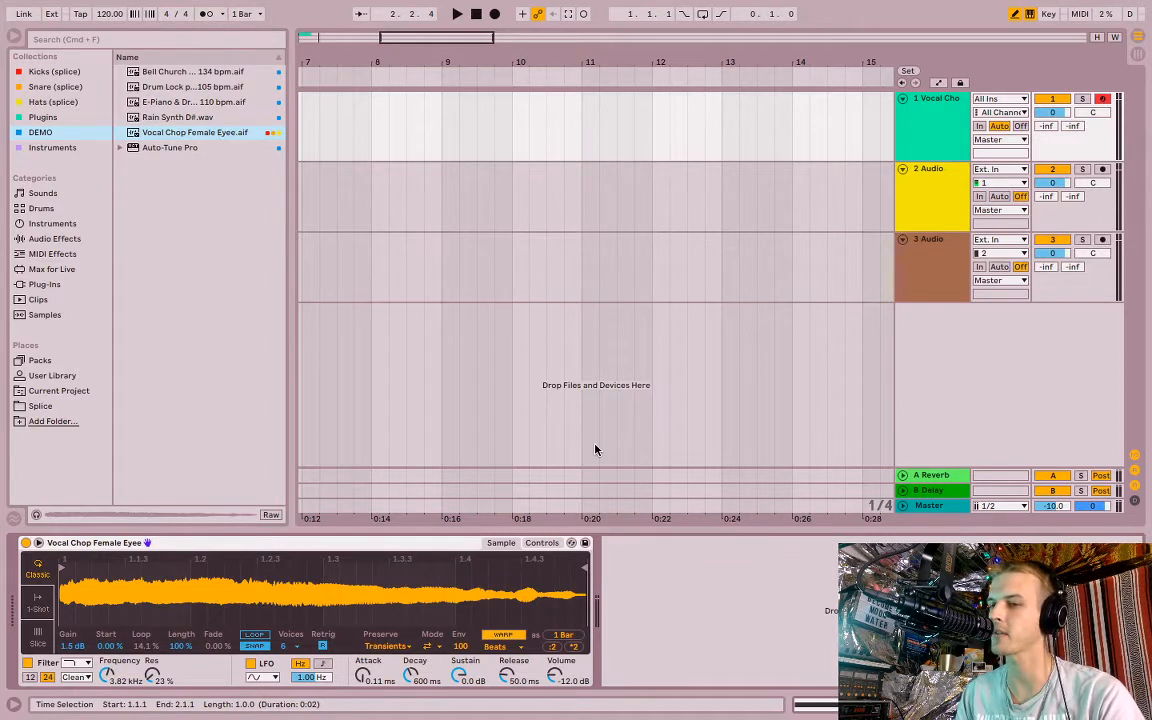
pyautogui.press('a')
pyautogui.press('a')
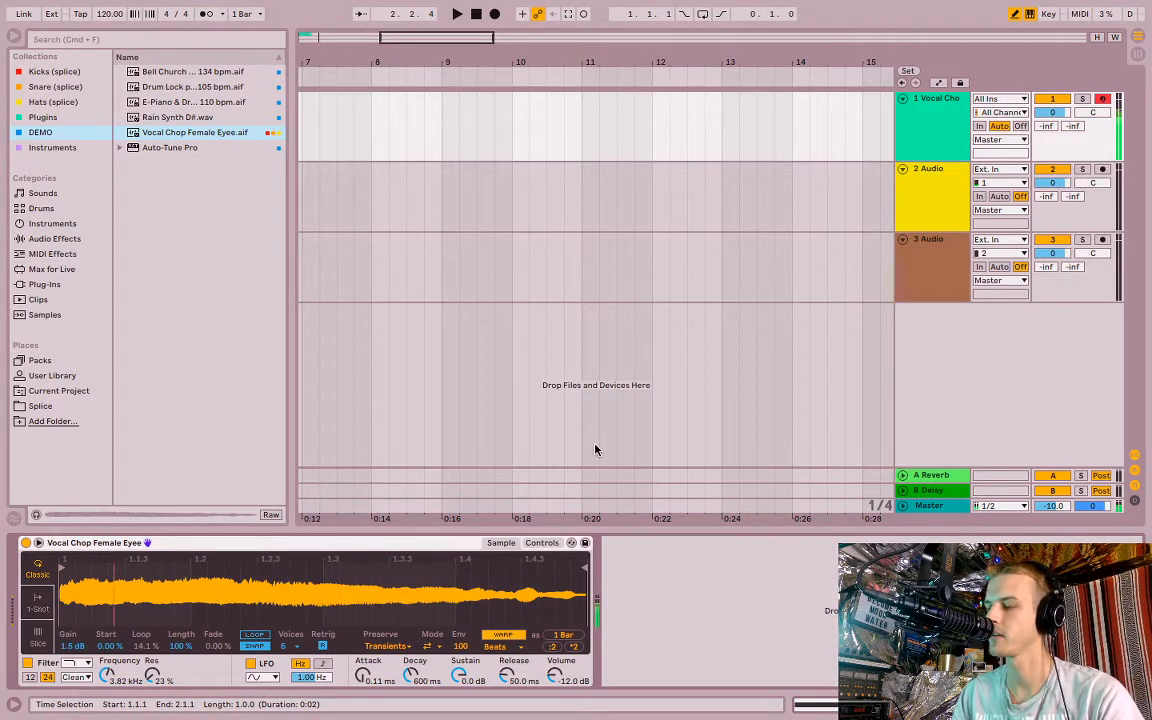
pyautogui.press('a')
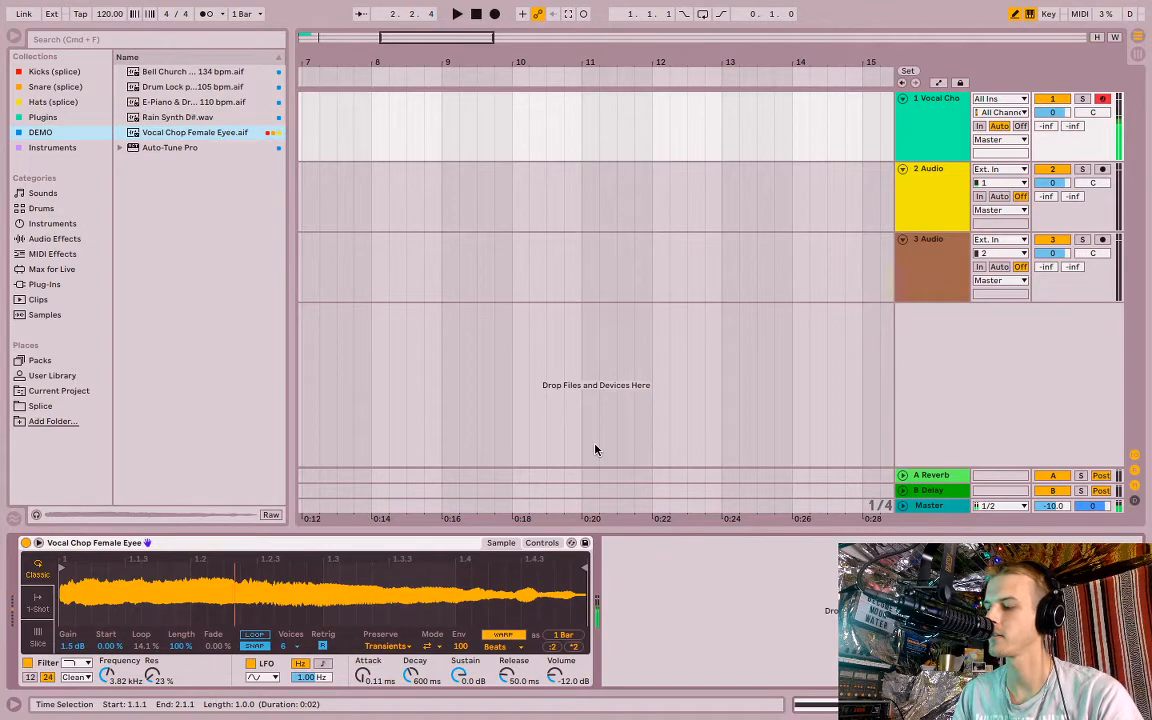
pyautogui.press('a')
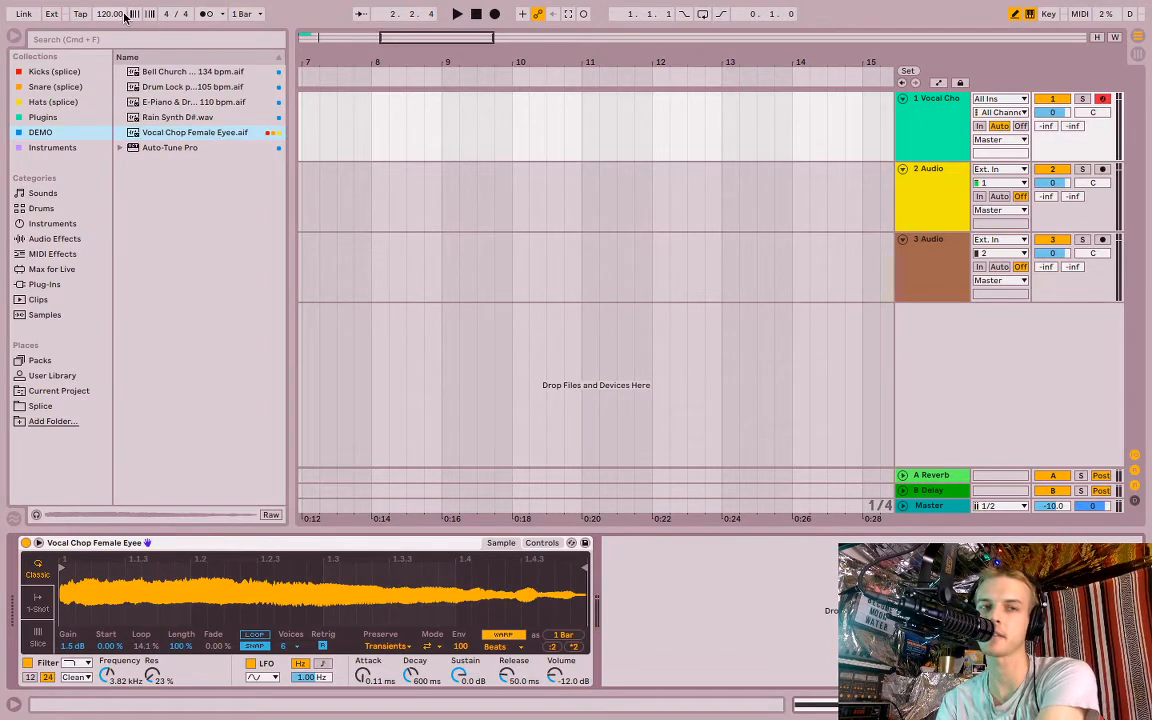
pyautogui.moveTo(113, 18); pyautogui.dragTo(113, 44)
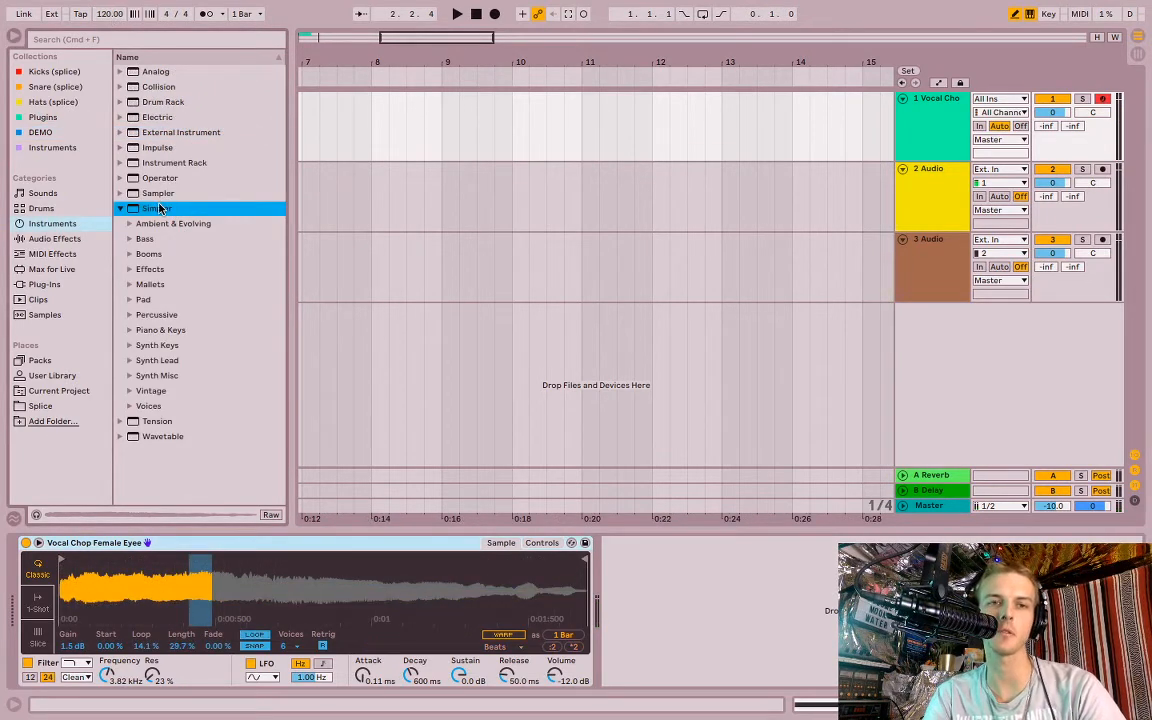
# Replace the vocal device with a default Simpler and load the E-Piano & Drum groove 03 110 bpm sample with Warp on.
pyautogui.moveTo(158, 207); pyautogui.dragTo(178, 544)
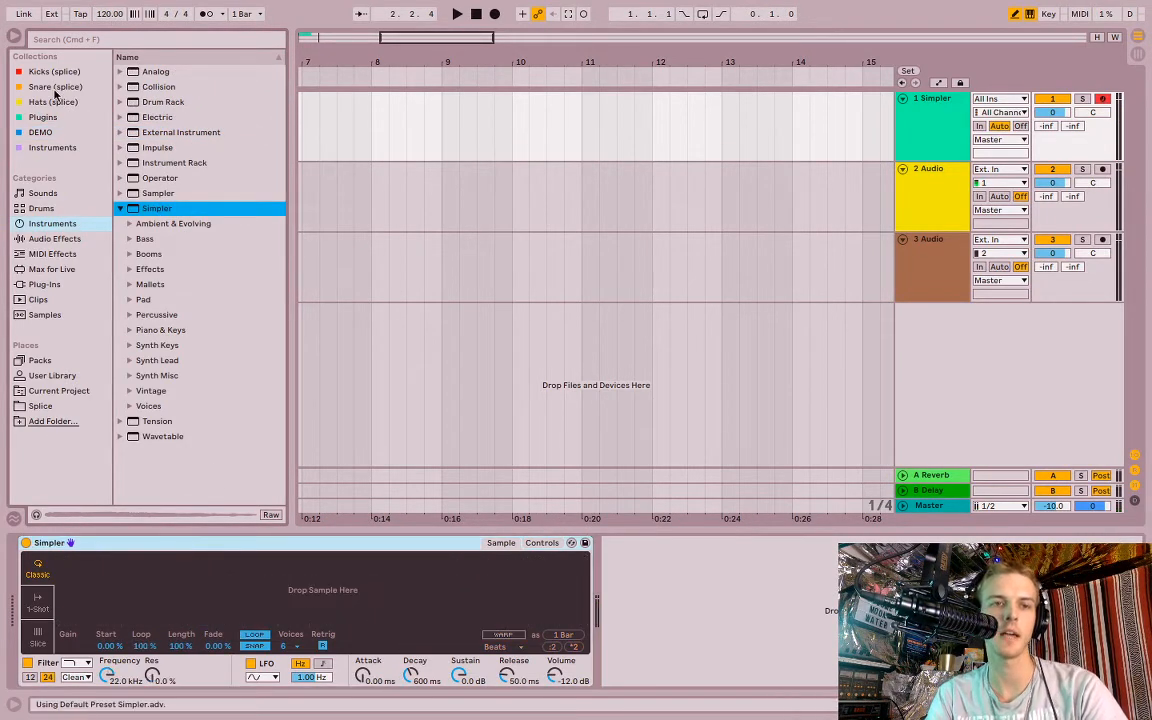
pyautogui.click(38, 132)
pyautogui.moveTo(159, 103); pyautogui.dragTo(136, 545)
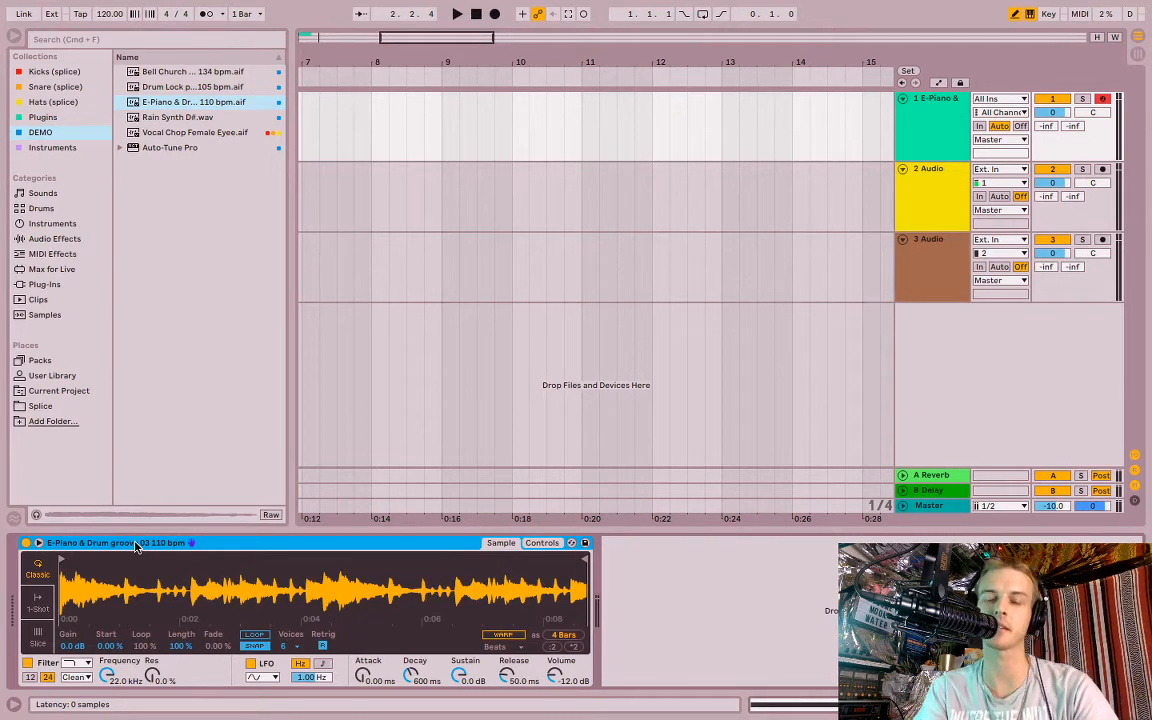
pyautogui.click(504, 636)
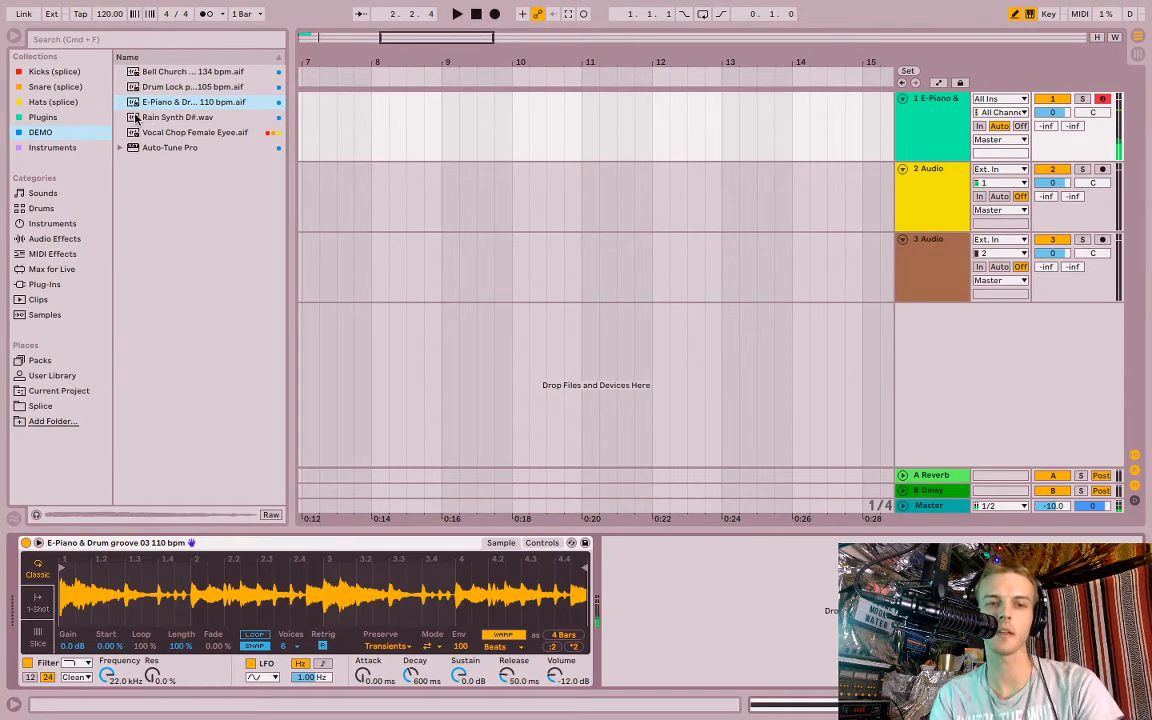
# Switch Simpler to Slice mode, set the slice sensitivity to 85 % and change the Slice By option.
pyautogui.click(39, 641)
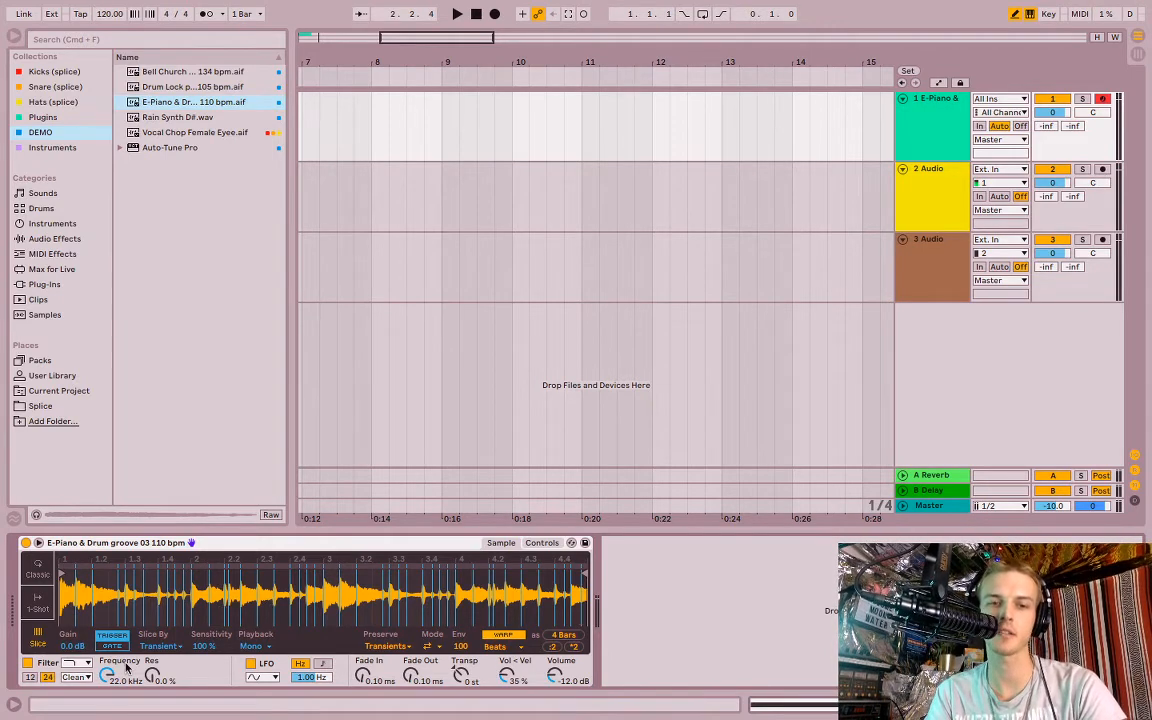
pyautogui.moveTo(204, 645); pyautogui.dragTo(208, 650)
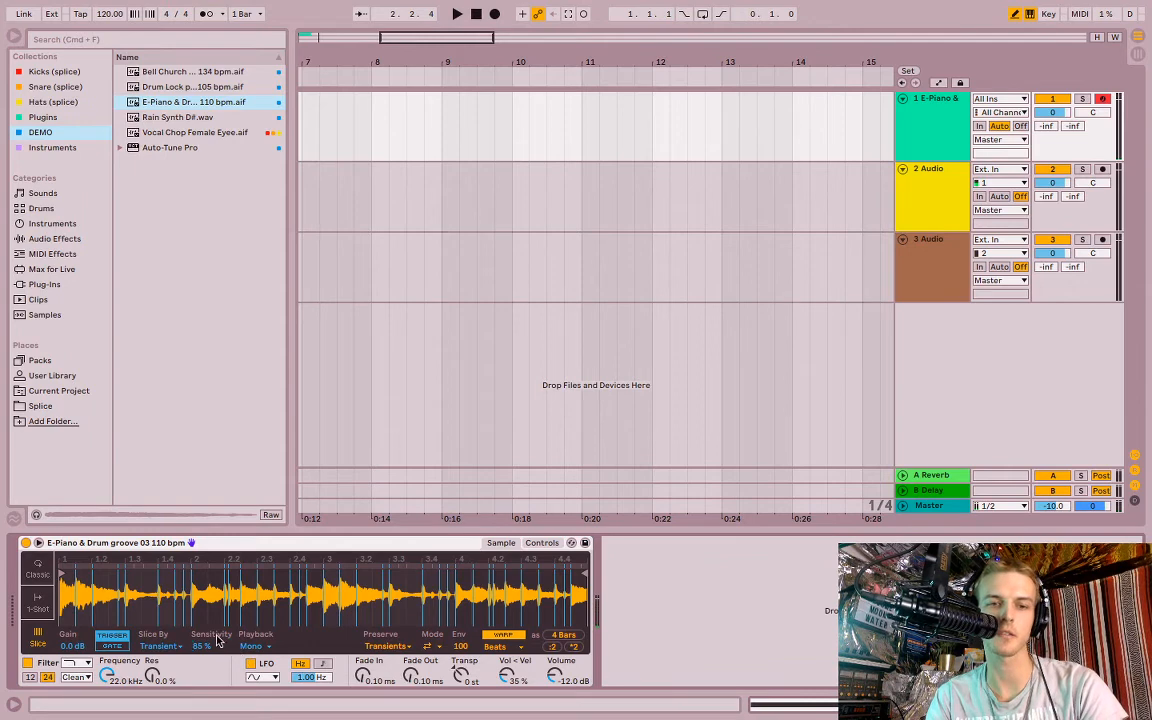
pyautogui.click(160, 646)
pyautogui.click(152, 670)
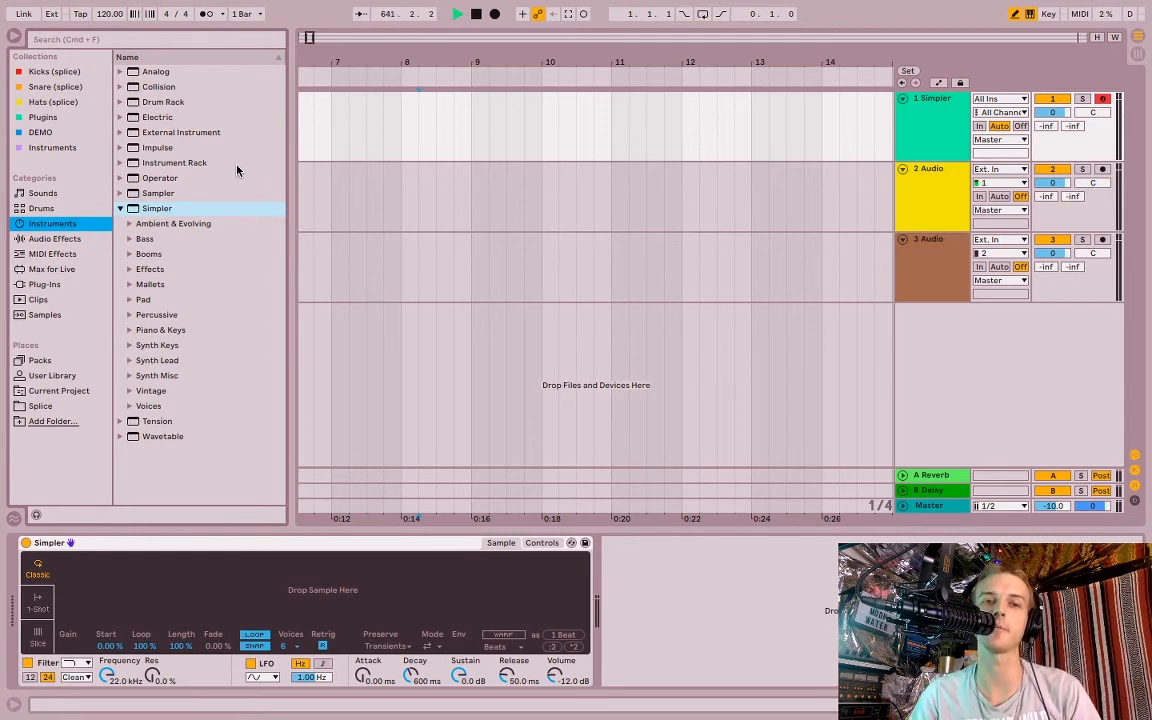
# Add the Tuner audio effect after the empty Simpler on track 1.
pyautogui.click(54, 238)
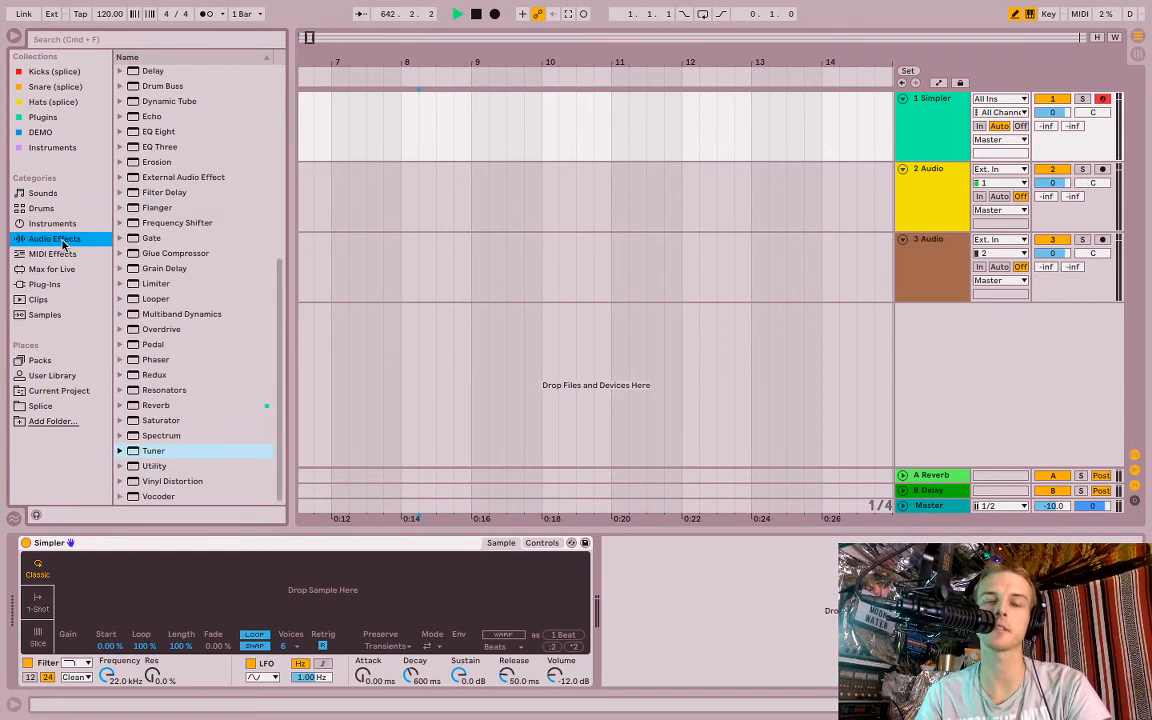
pyautogui.click(150, 451)
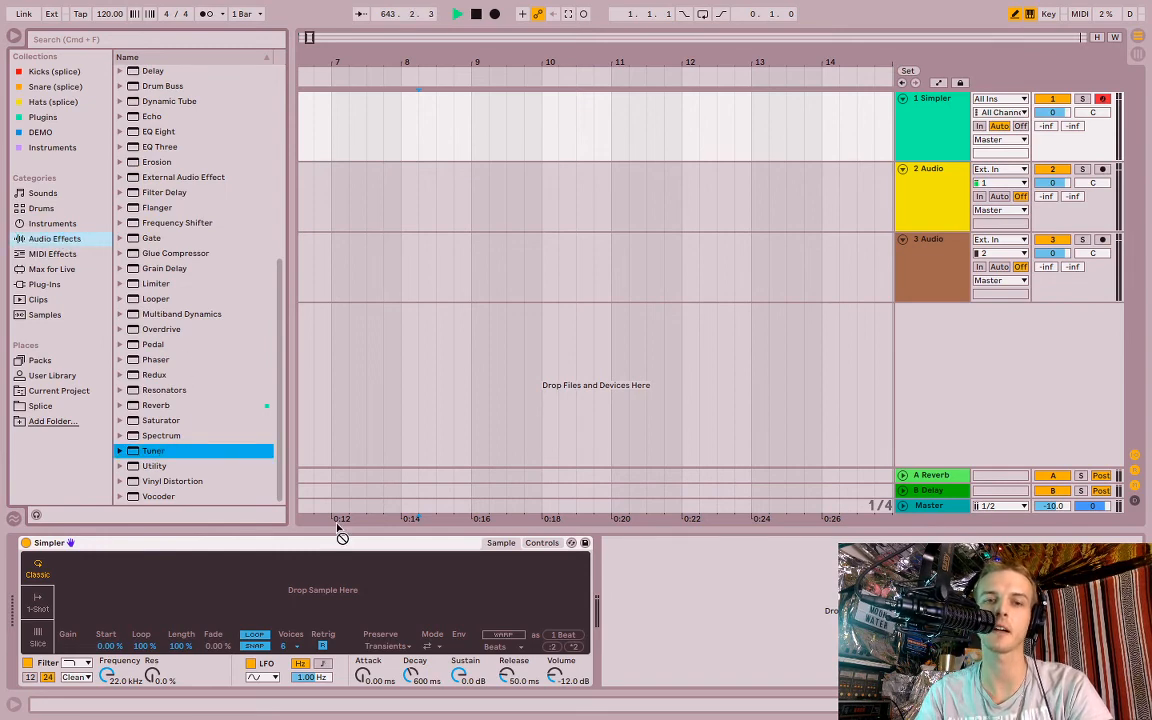
pyautogui.moveTo(633, 652); pyautogui.dragTo(635, 650)
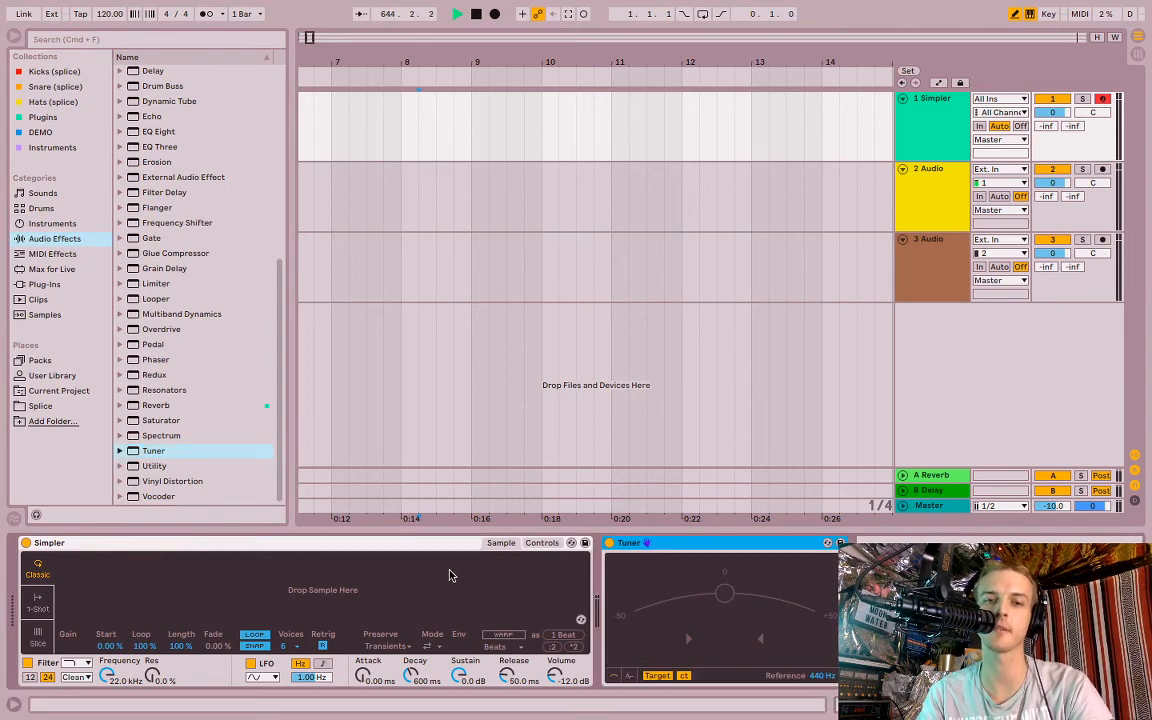
# Load the spectra 26.aif sample from the sample library into the empty Simpler.
pyautogui.click(440, 543)
pyautogui.click(44, 315)
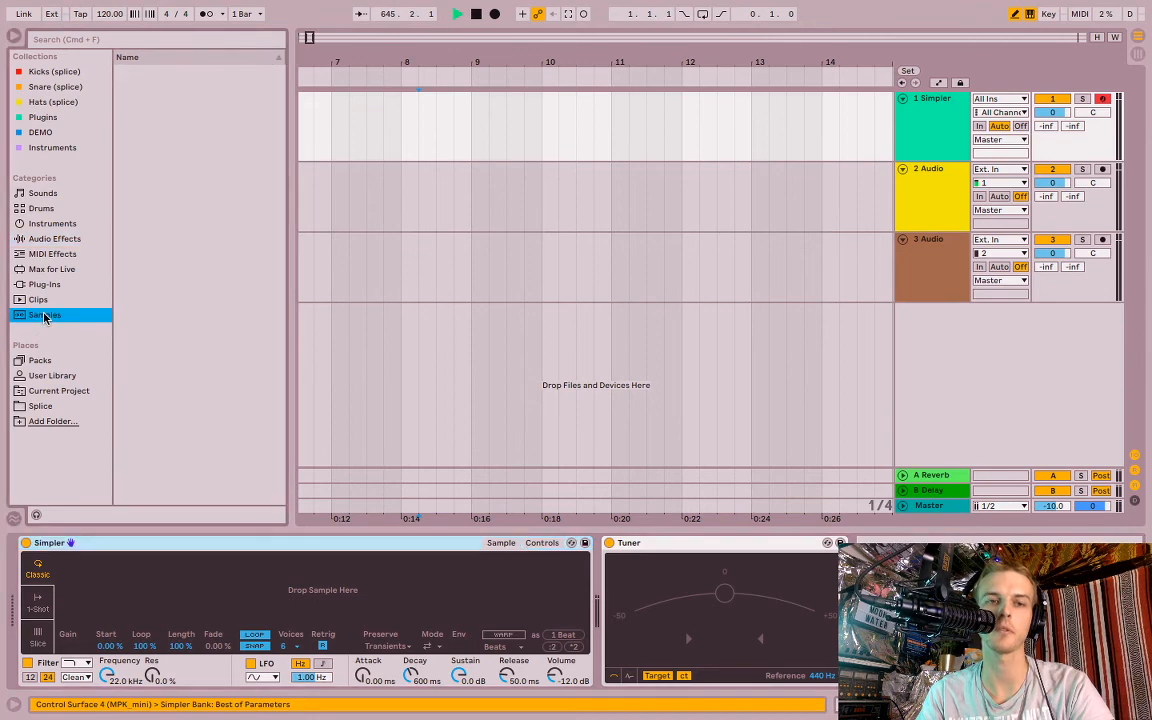
pyautogui.click(172, 384)
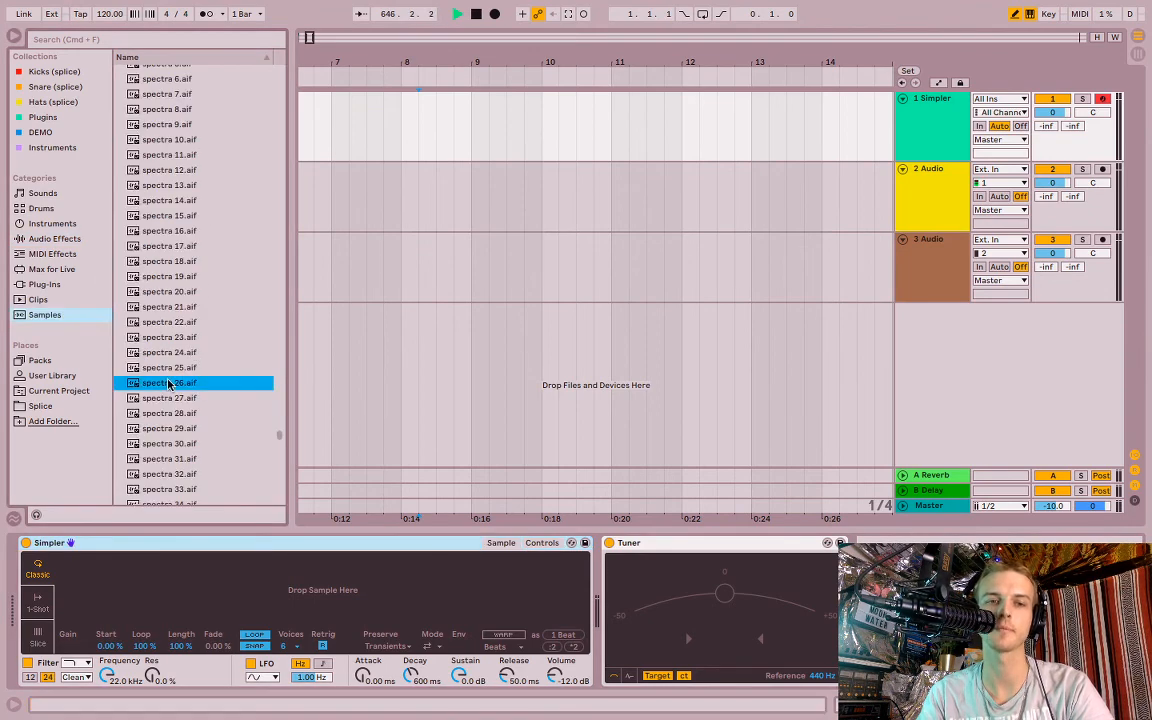
pyautogui.moveTo(172, 598); pyautogui.dragTo(168, 598)
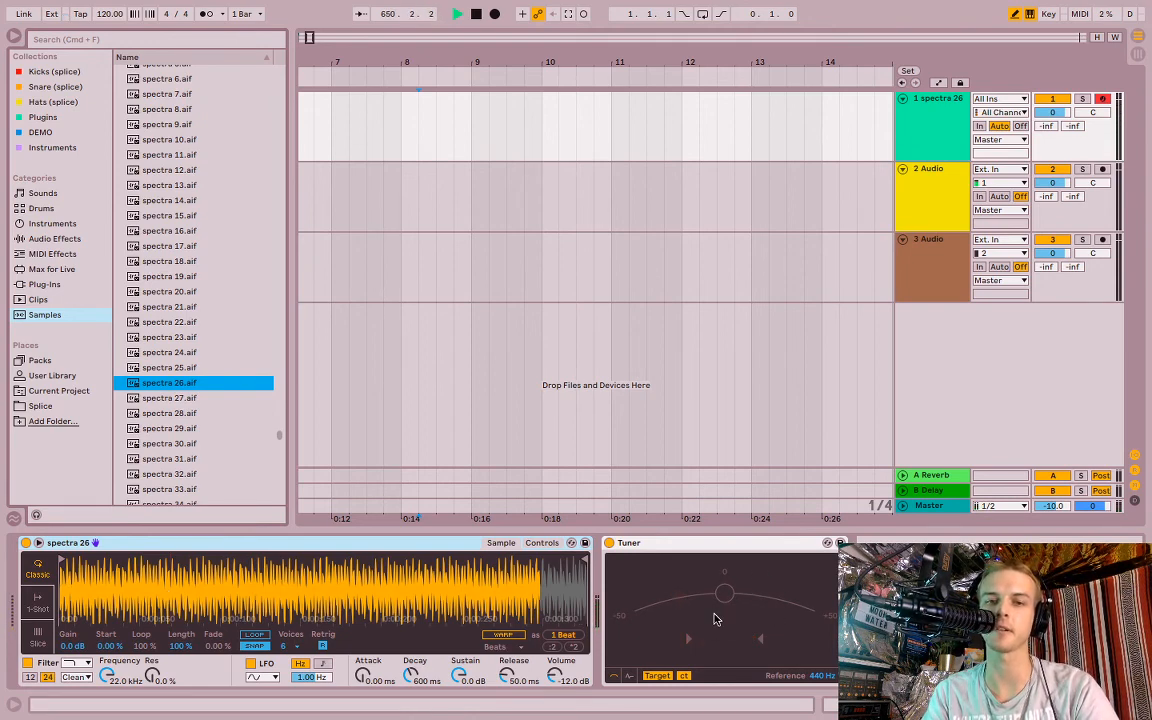
# In the Simpler controls, detune the spectra 26 sample by +25 ct while checking its pitch in the Tuner.
pyautogui.click(540, 543)
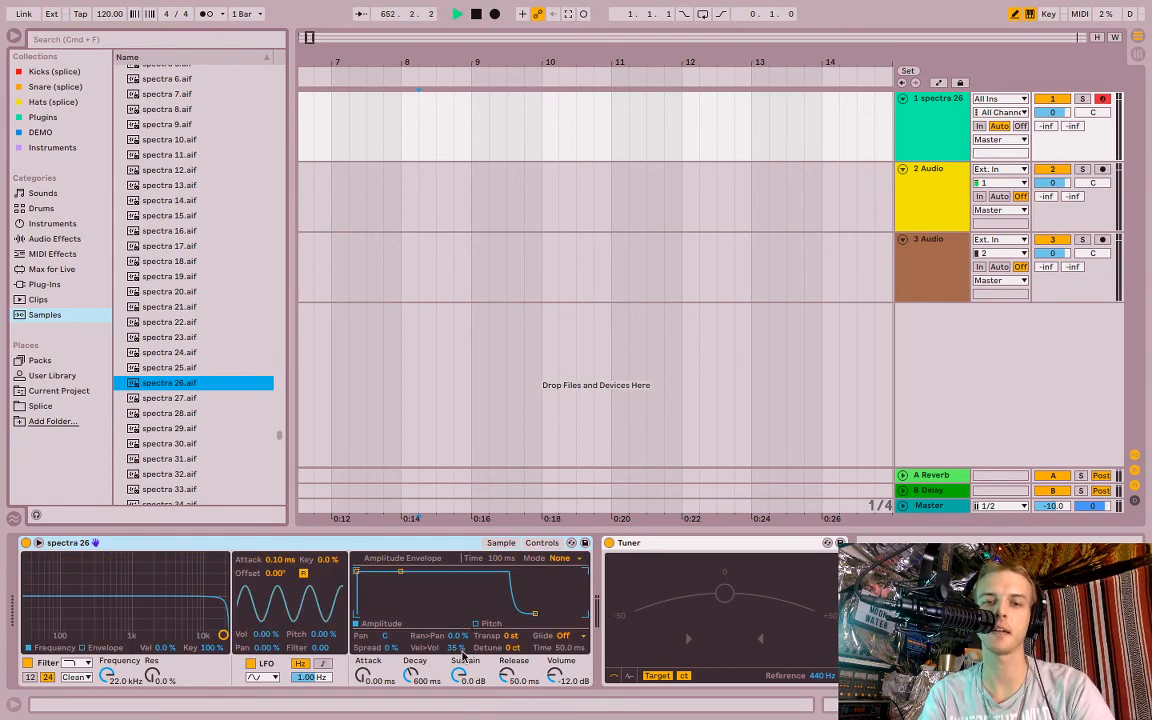
pyautogui.moveTo(510, 647); pyautogui.dragTo(510, 606)
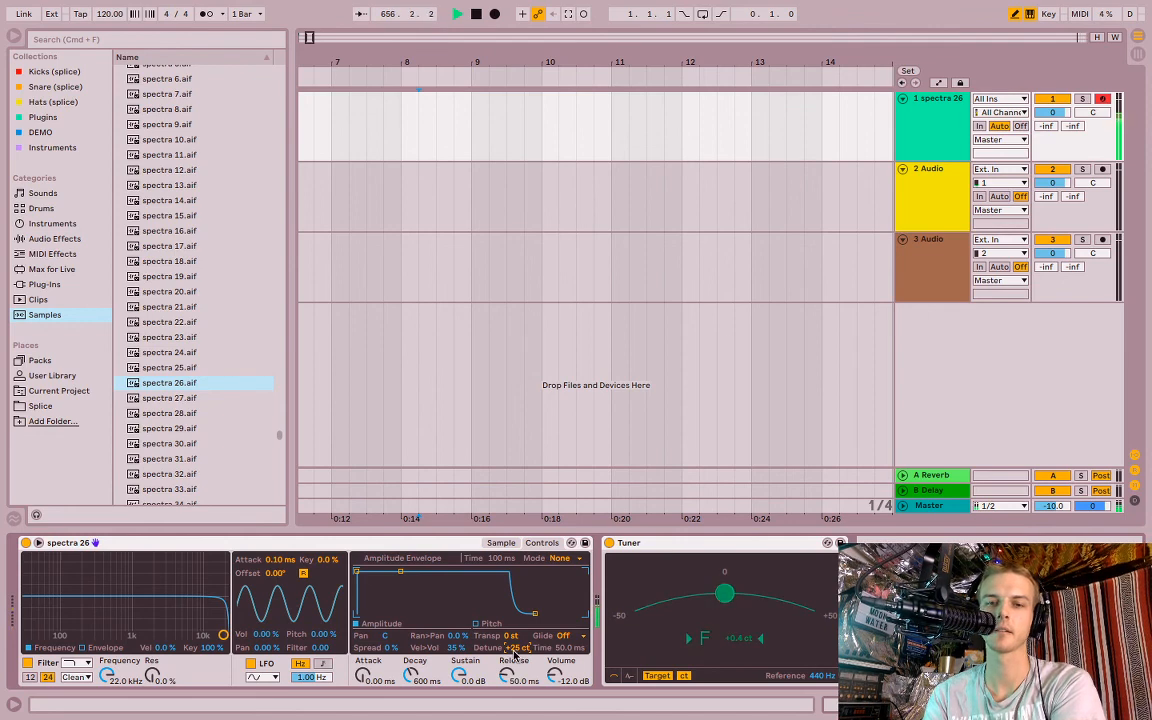